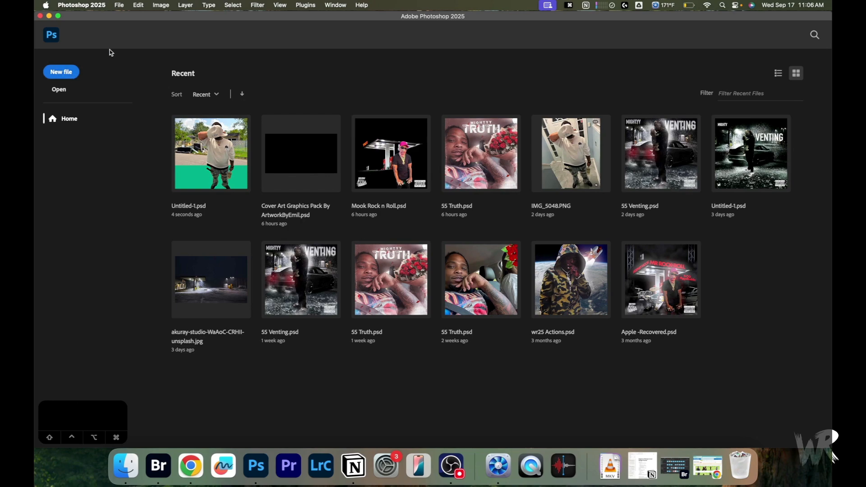
Create a new 1600 x 1600 pixel document named "coer art" with a resolution of 300 pixels/inch
left_click(120, 5)
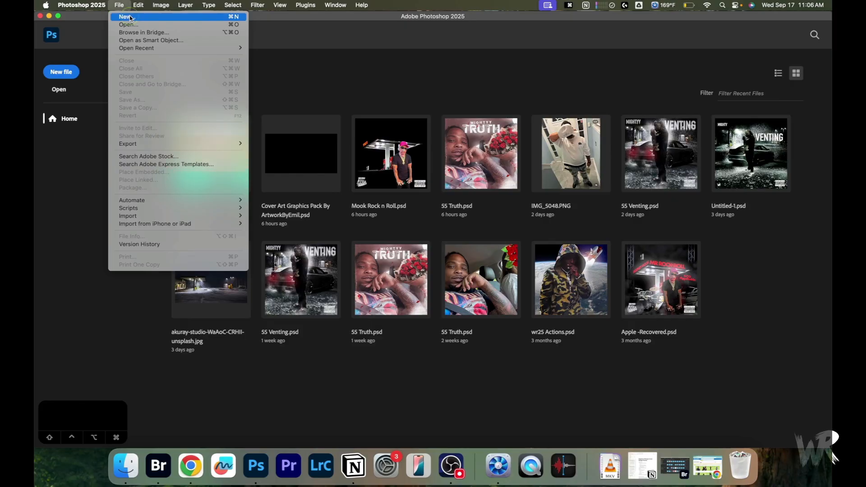
left_click(128, 18)
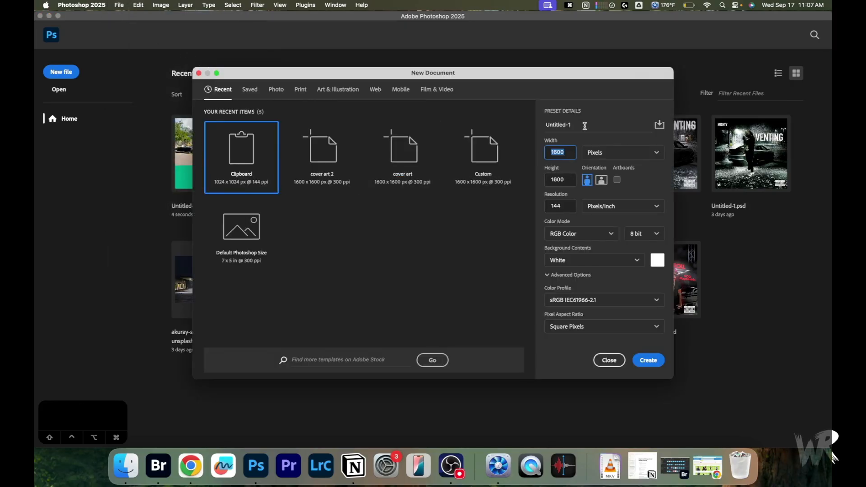
left_click(584, 127)
type("coer art")
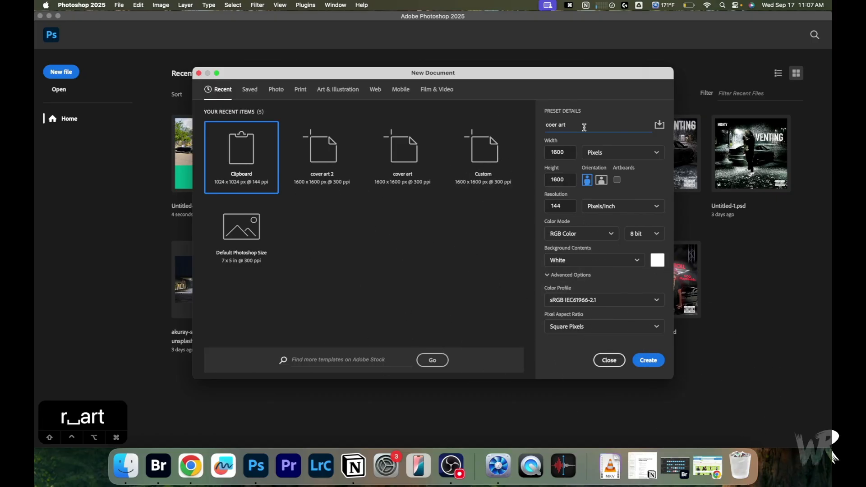
key("Tab")
key("Tab")
key("Tab")
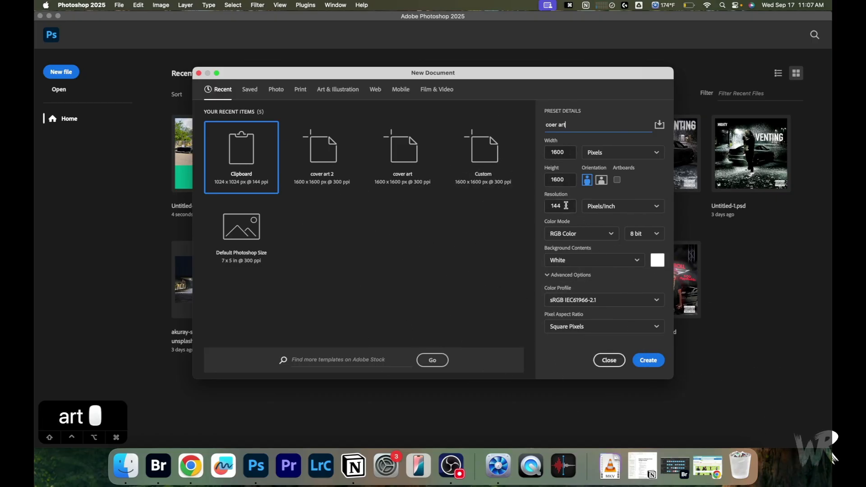
type("300")
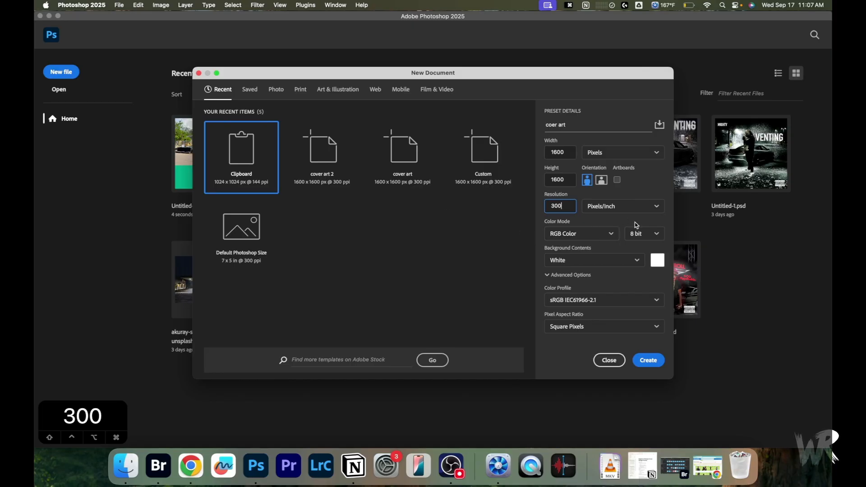
left_click(662, 358)
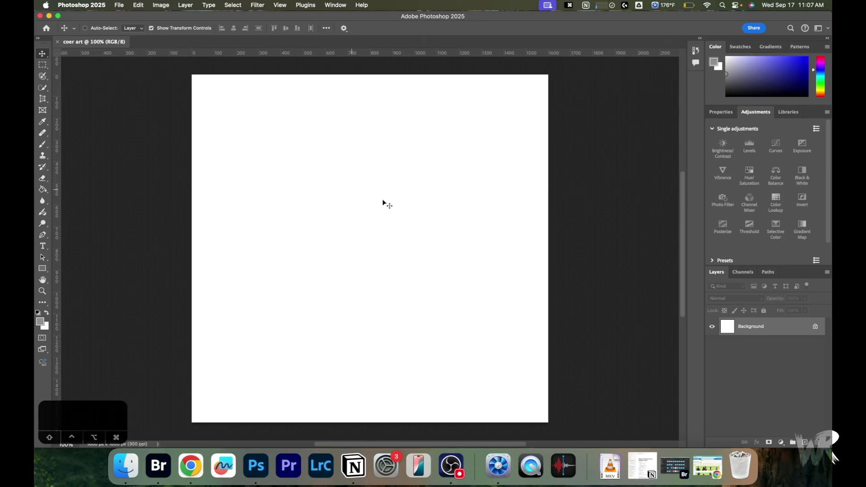
Reset the Essentials workspace to its default layout
left_click(335, 5)
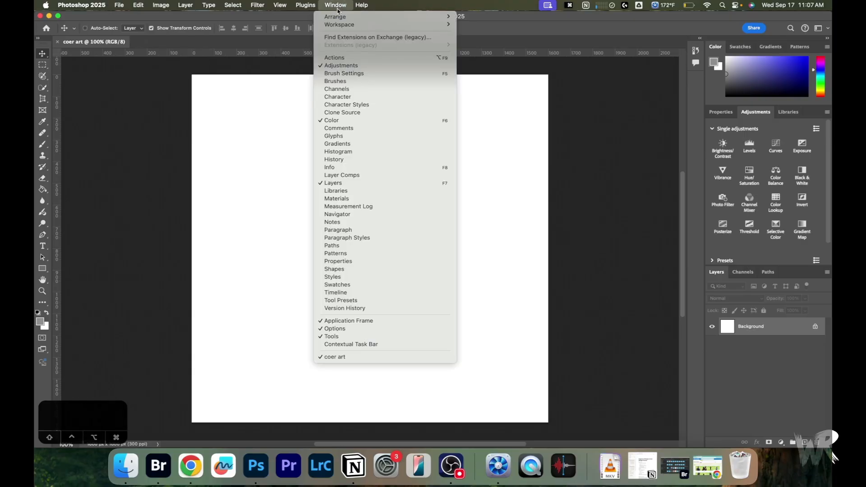
mouse_move(371, 26)
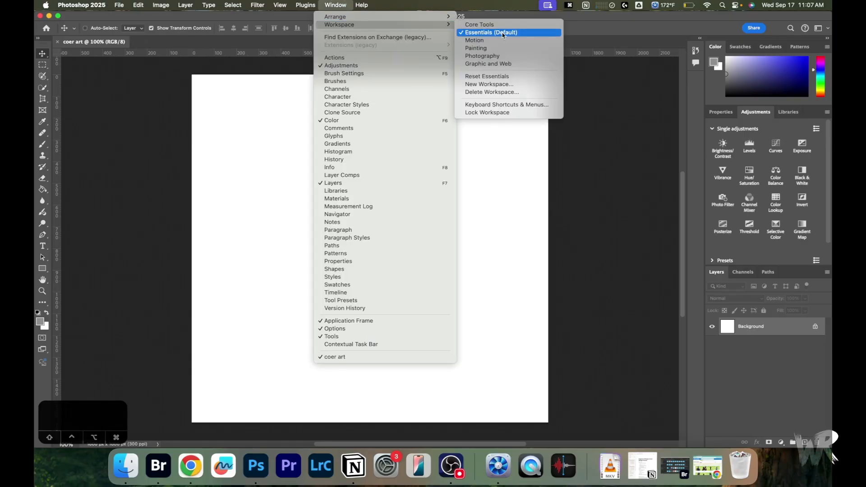
left_click(503, 76)
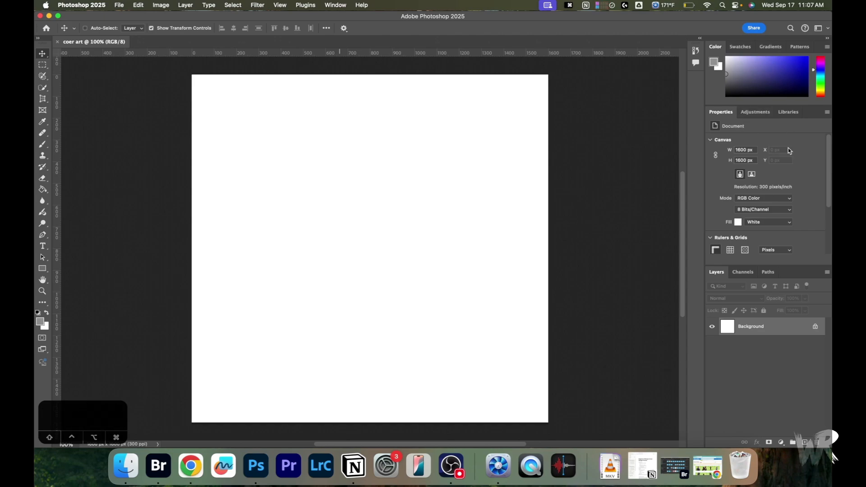
Show the single adjustments and enlarge the area for the layers list by shrinking what is above it
left_click(754, 113)
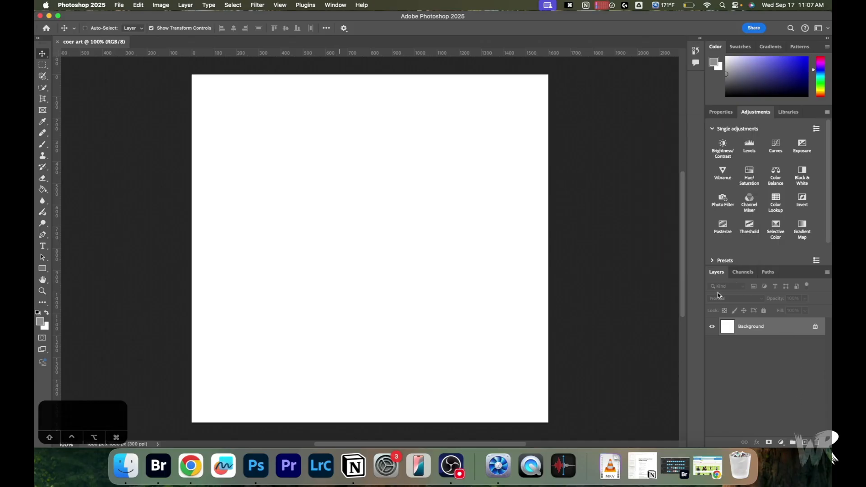
left_click_drag(744, 266, 743, 175)
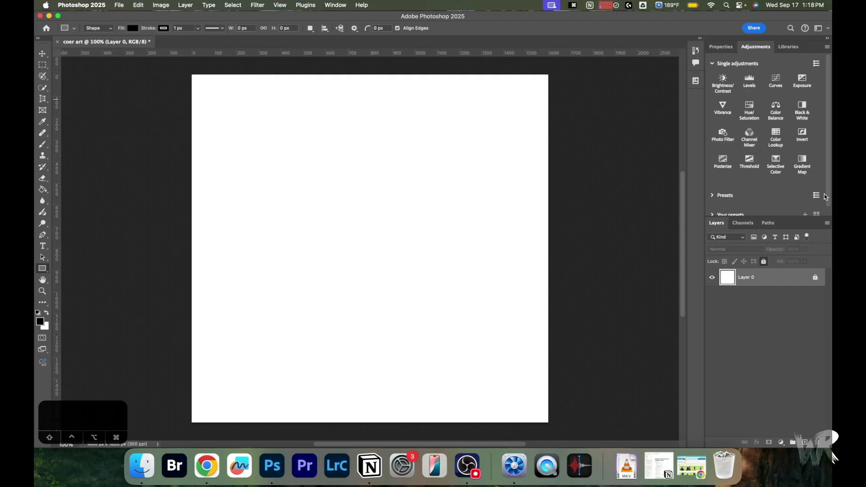
left_click_drag(752, 217, 751, 114)
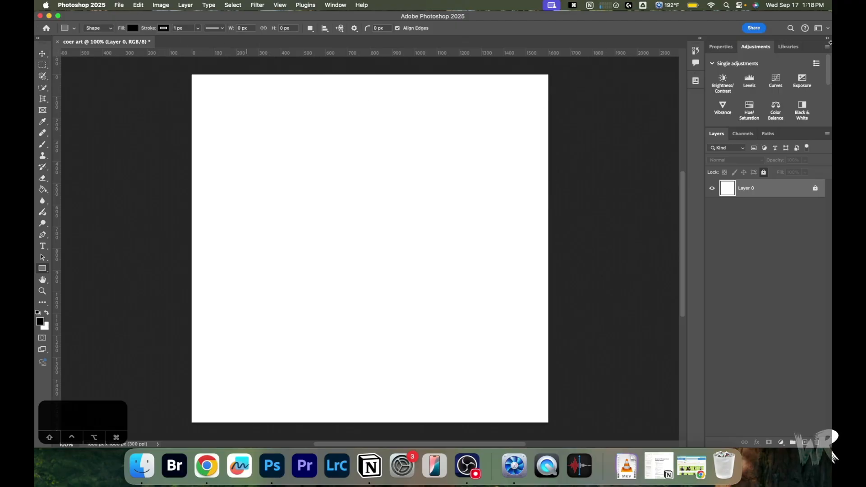
Unlock Layer 0 so it can be edited
left_click(778, 276)
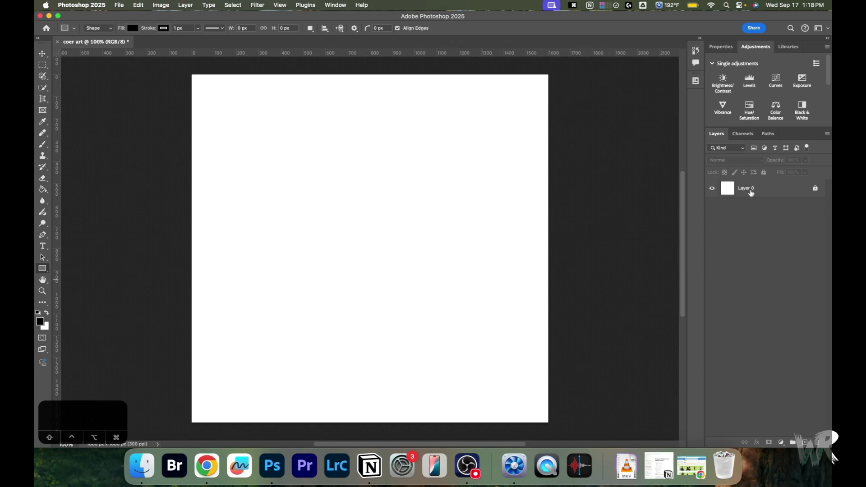
double_click(776, 190)
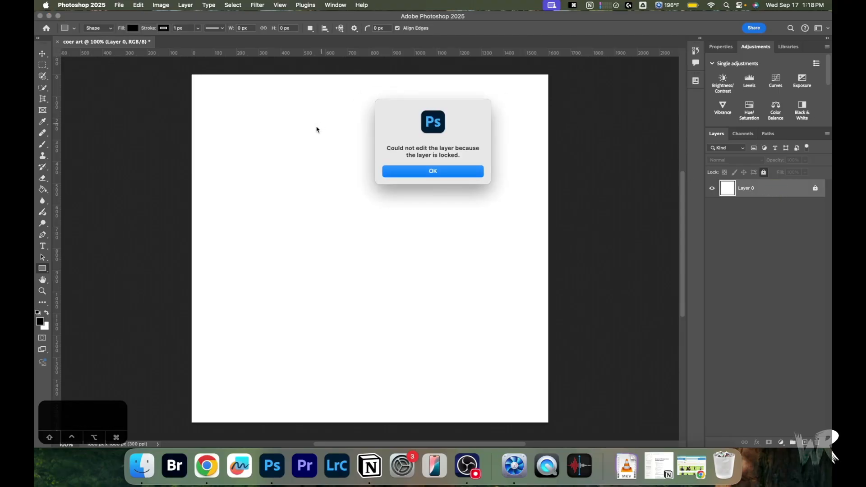
left_click(404, 174)
left_click(815, 189)
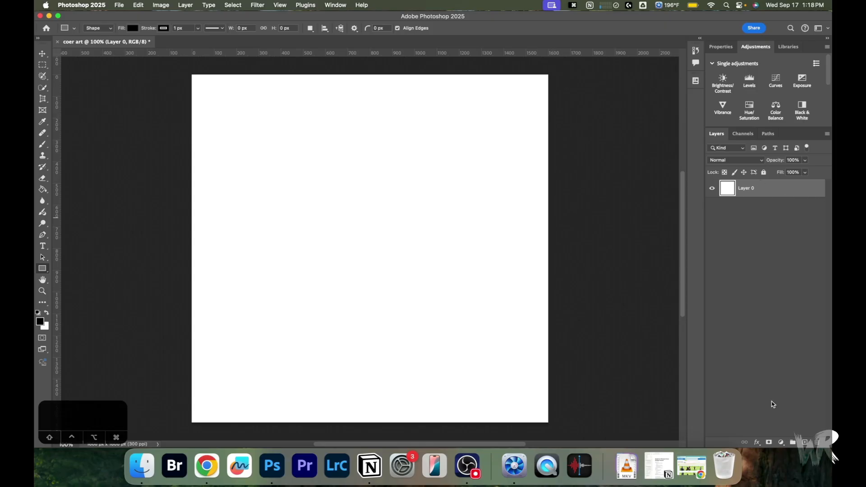
Add a Solid Color fill layer above Layer 0 and set its color to bright red, e10b0b
left_click(781, 443)
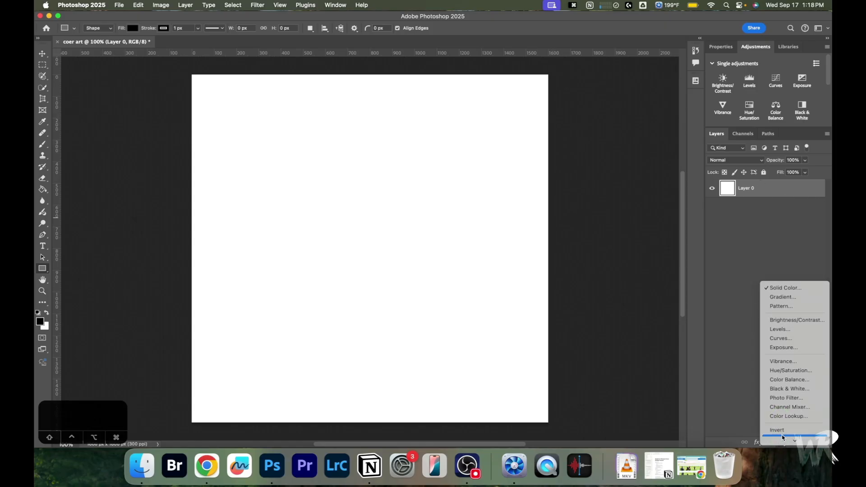
left_click(786, 288)
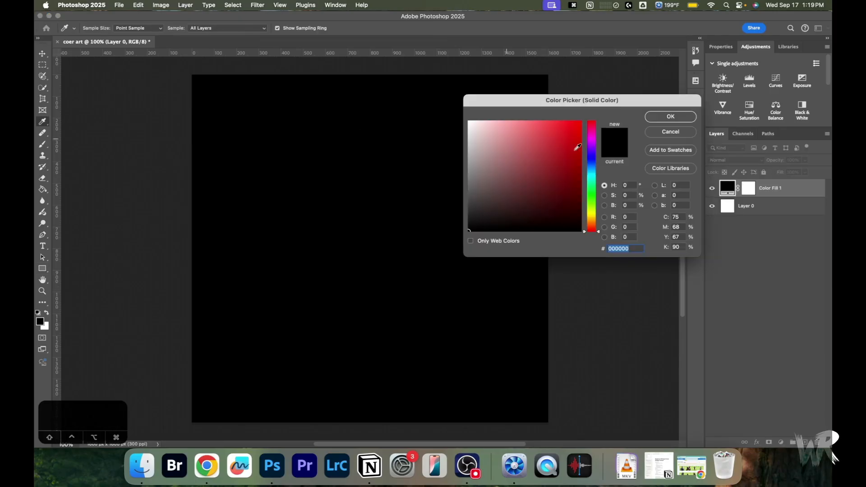
left_click(551, 141)
left_click(655, 116)
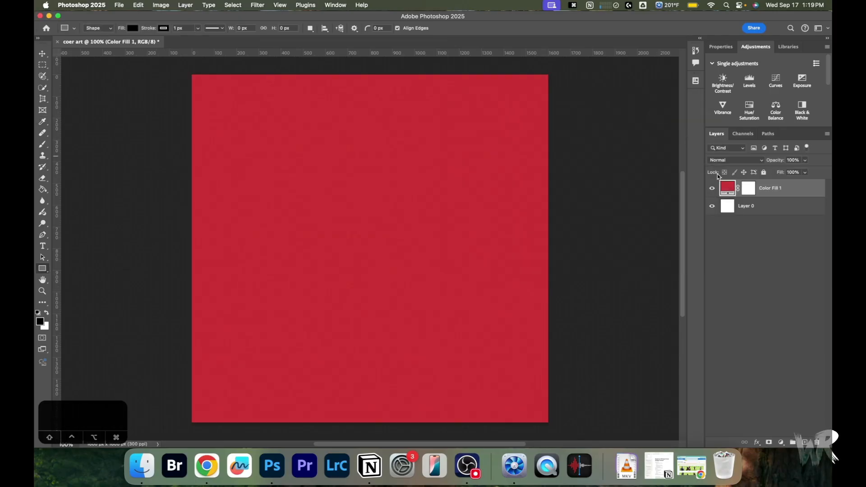
double_click(730, 193)
left_click(577, 128)
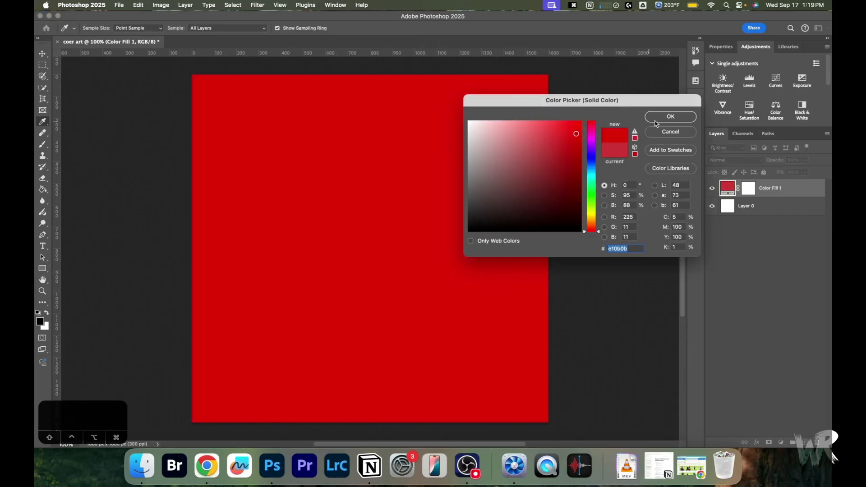
left_click(659, 118)
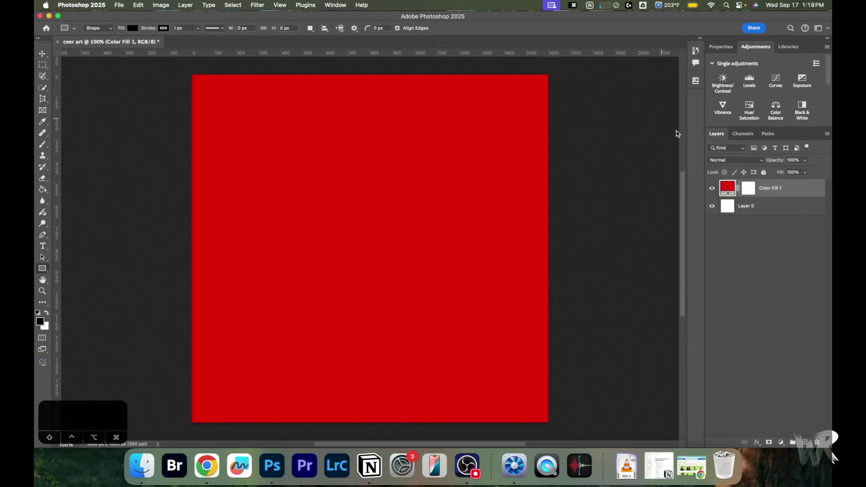
Group the red color fill layer with Layer 0 and name the group "background"
left_click(773, 208, "shift")
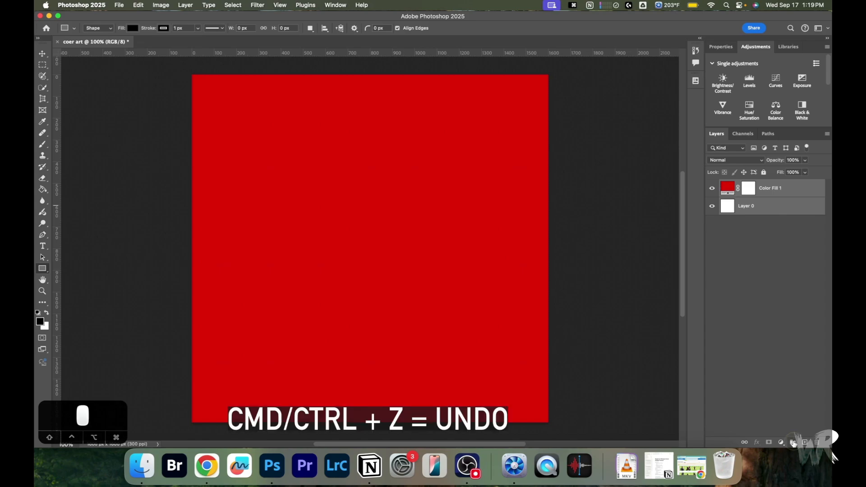
left_click(794, 442)
key("super+z")
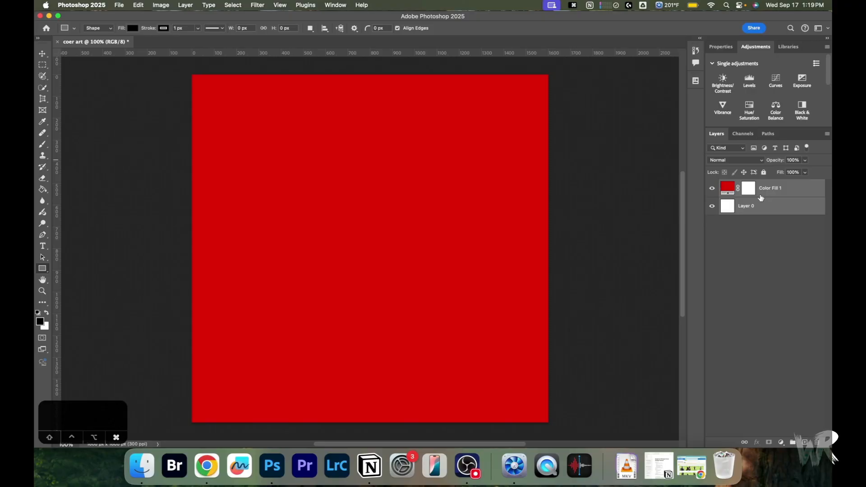
key("super+g")
left_click(745, 187)
double_click(746, 186)
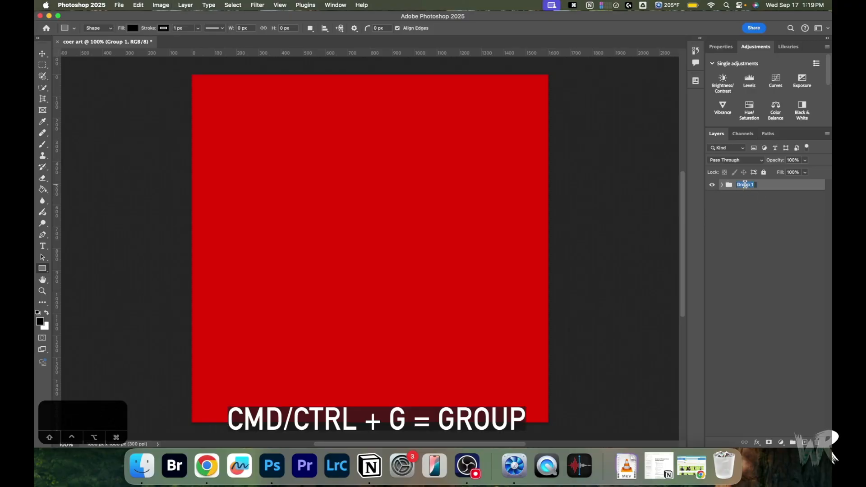
type("background")
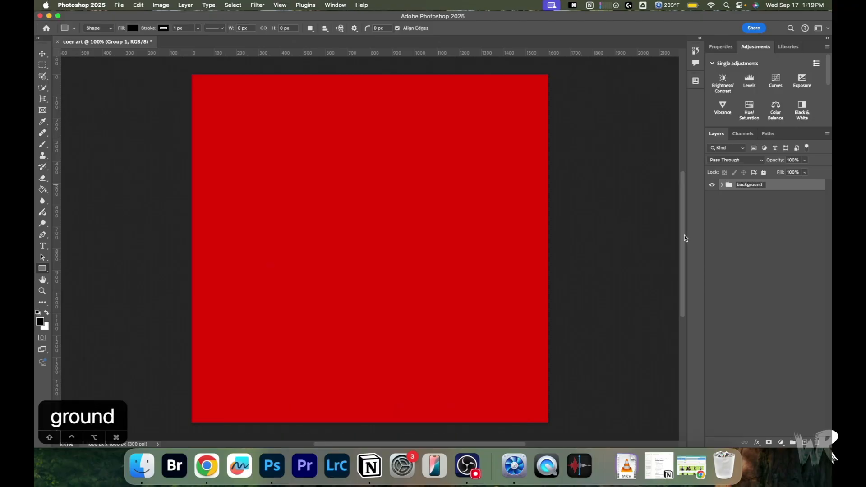
key("Return")
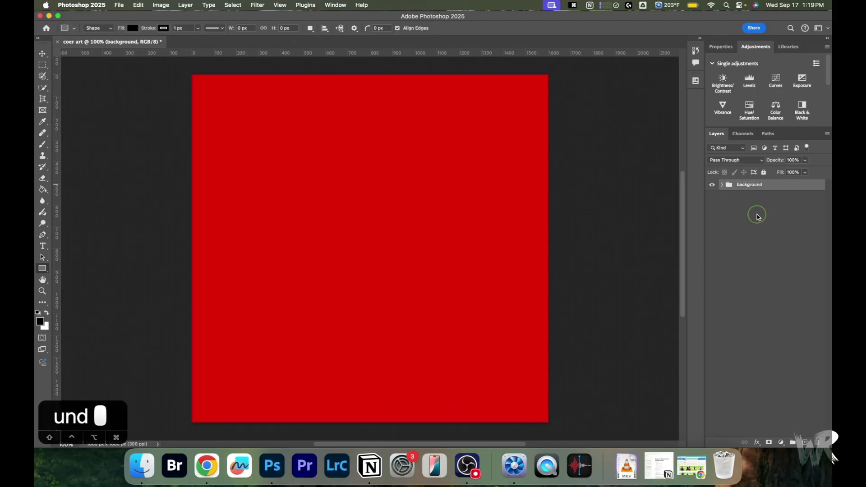
Expand the background group to show its layers and select the group itself
left_click(723, 186)
left_click(784, 200)
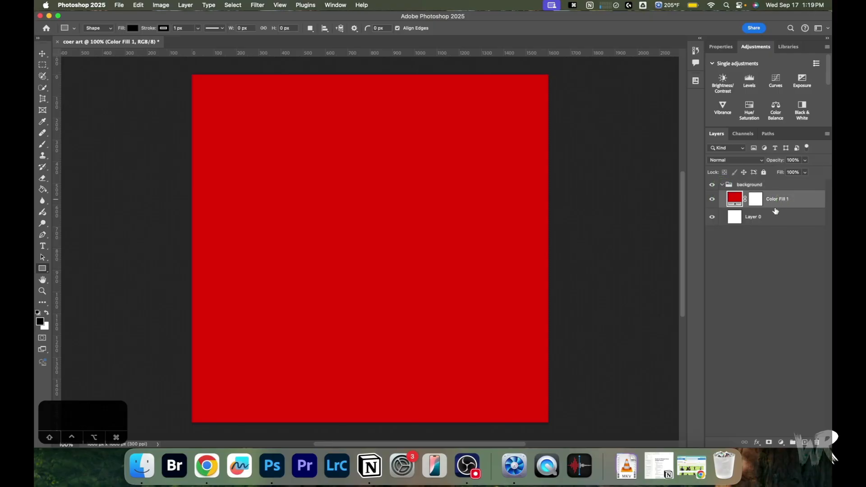
left_click(747, 187)
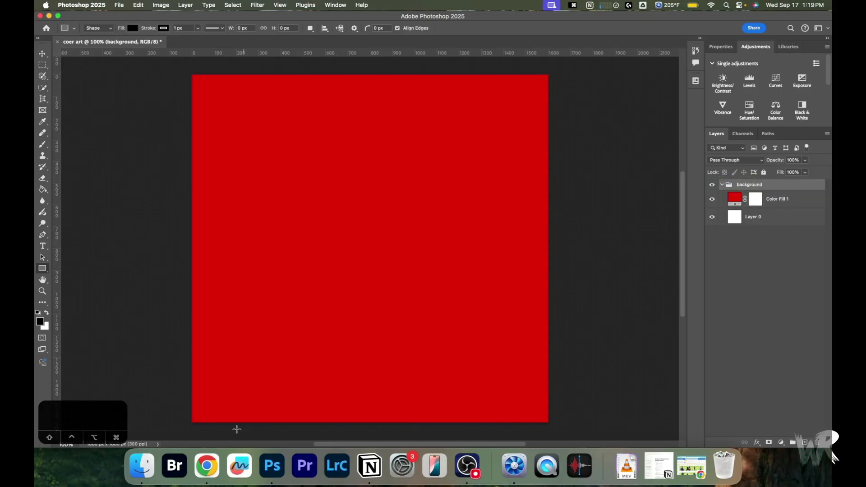
Switch to Chrome and open the "Rico WiL - Black Adidas" PNG from the rapper images on OfficialPSDs
left_click(205, 465)
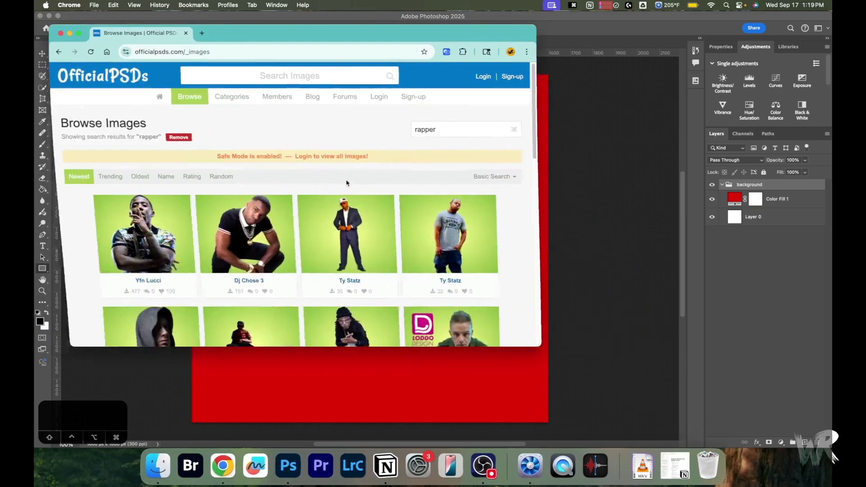
left_click_drag(335, 35, 441, 54)
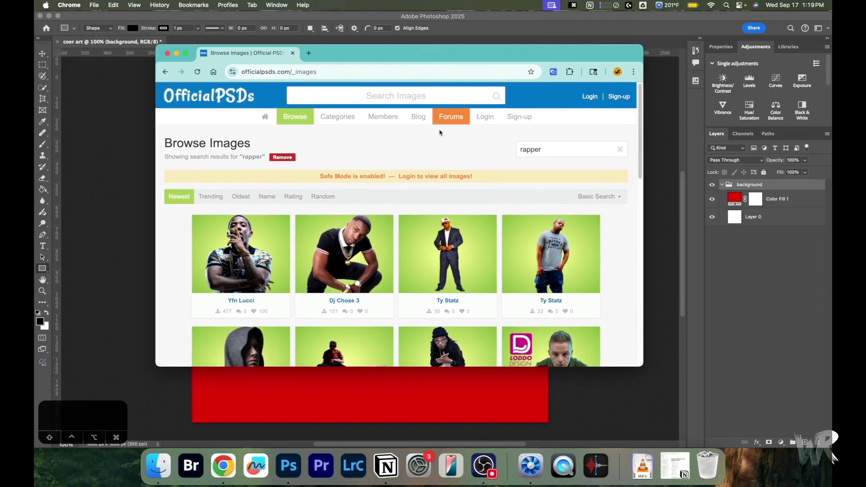
scroll(444, 236, "down", 3)
scroll(445, 235, "down", 3)
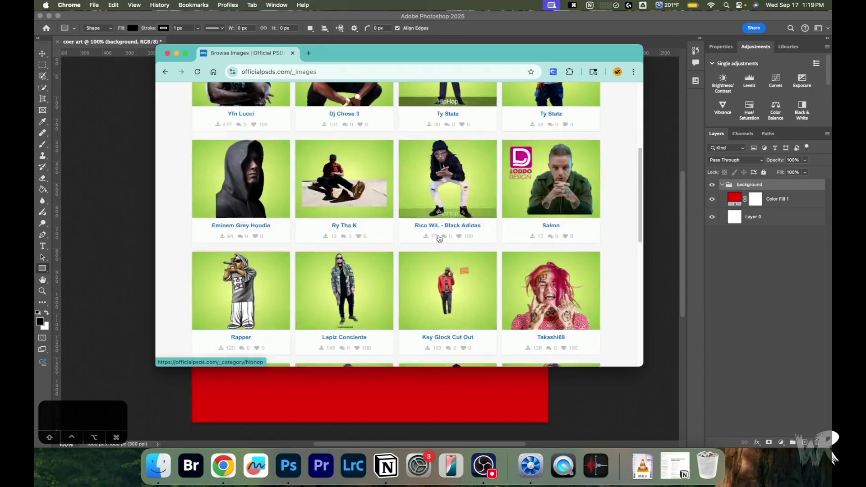
left_click(445, 188)
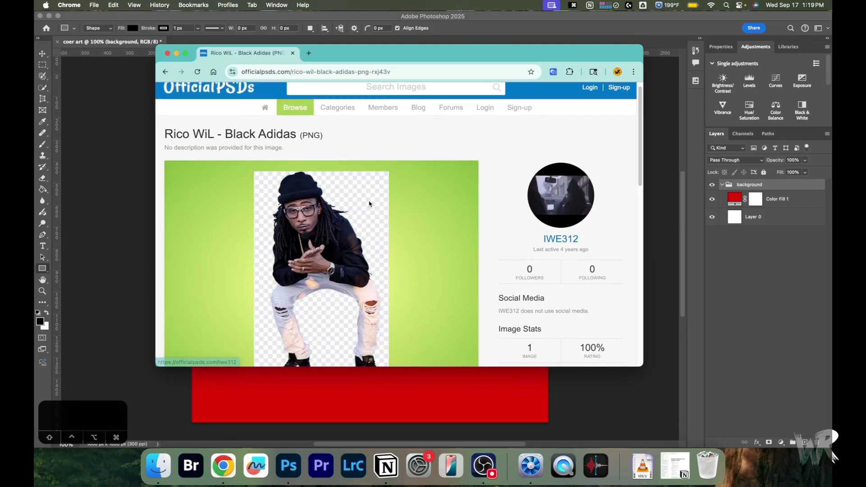
Try placing the crouching rapper cut-out on the cover art canvas, delete it again and select the background group
scroll(310, 210, "down", 2)
left_click_drag(310, 210, 367, 237)
key("v")
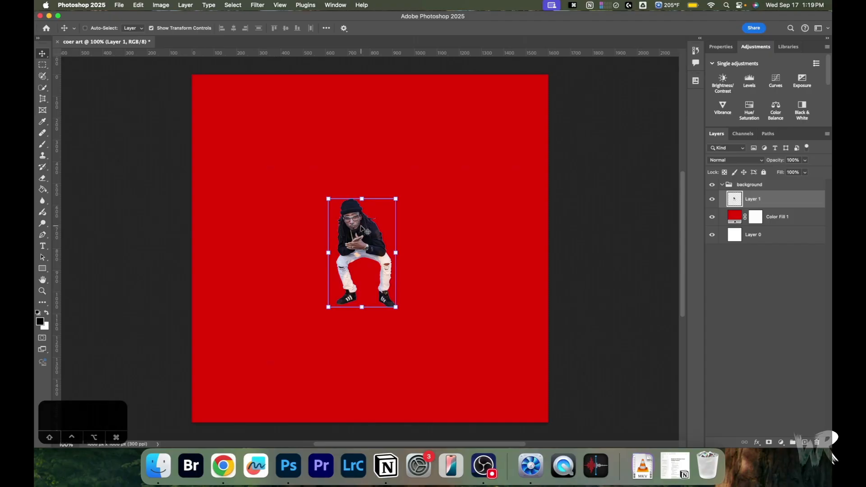
key("BackSpace")
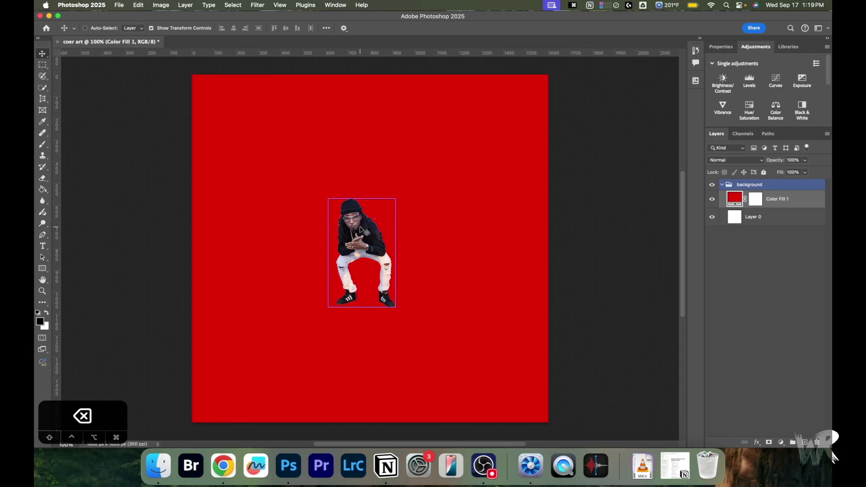
left_click(792, 184)
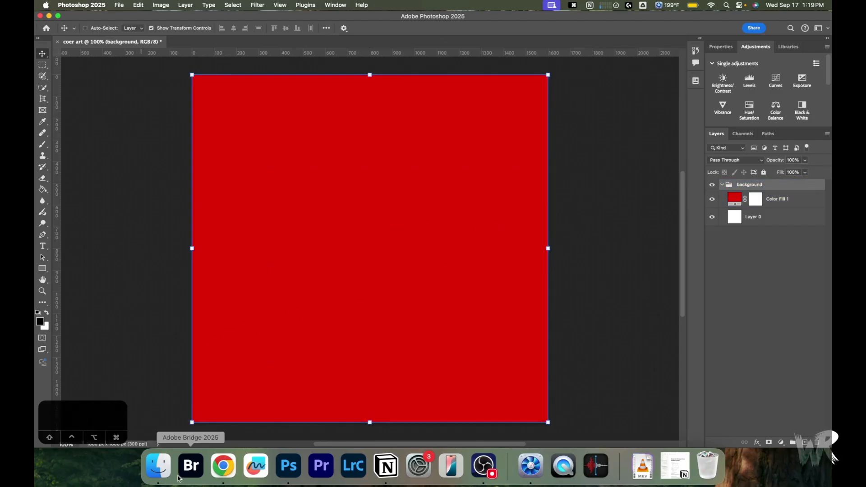
Close the Chrome window showing the rapper PNG and deselect the background group in the cover art document
left_click(220, 468)
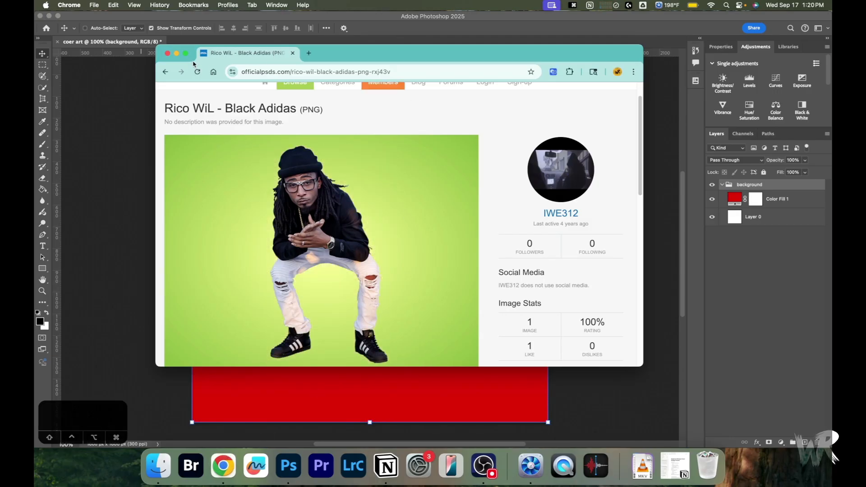
left_click(166, 53)
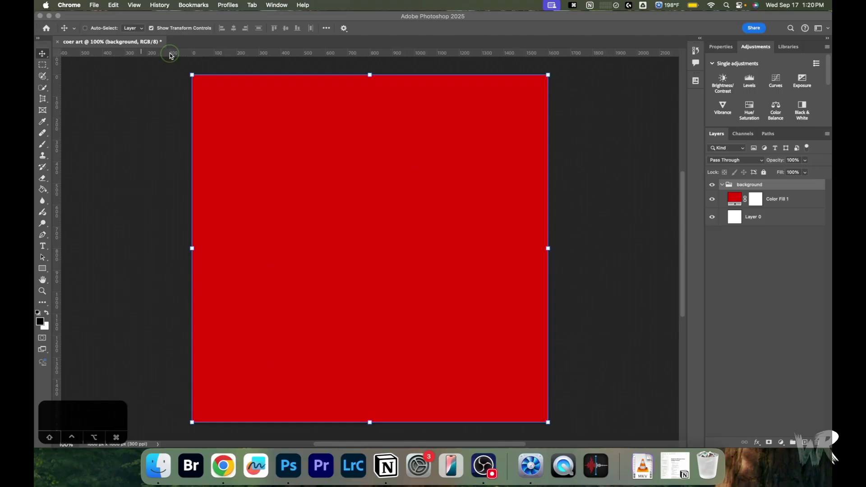
left_click(161, 466)
left_click(734, 212)
left_click(762, 203)
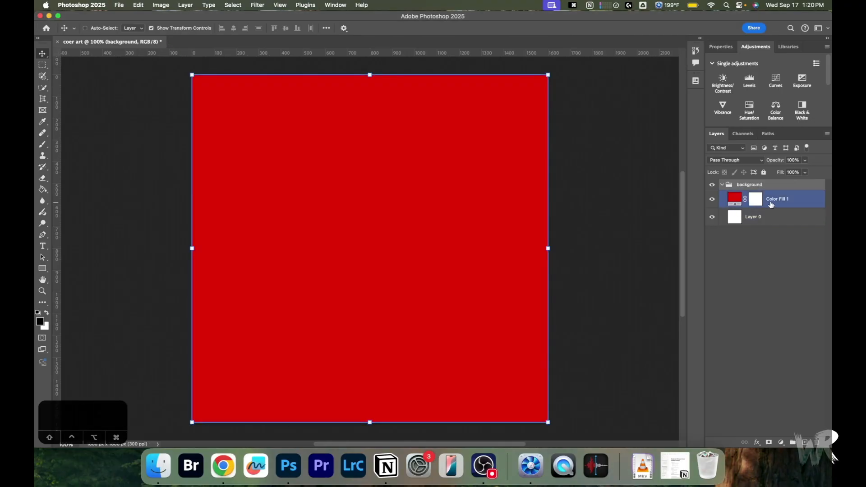
left_click(762, 261)
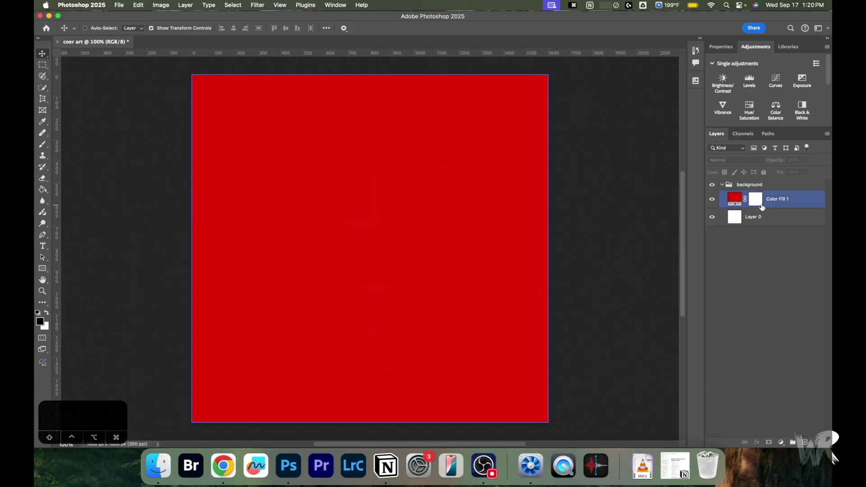
left_click(768, 187)
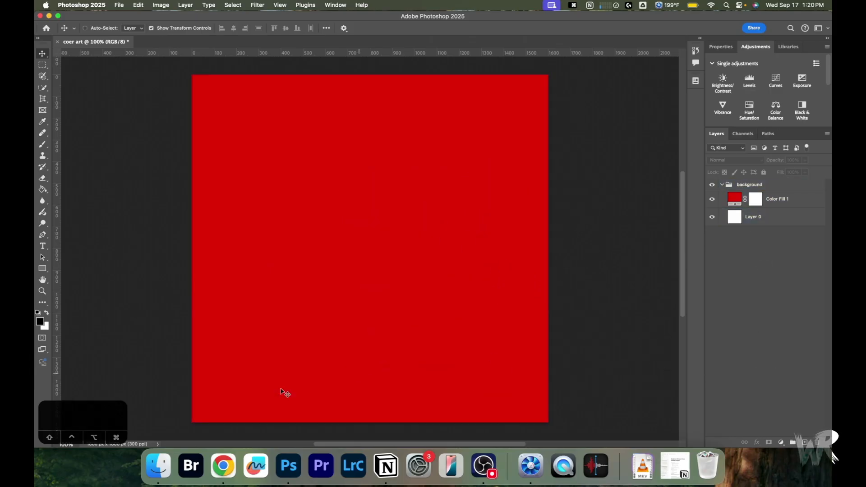
Place IMG_5048.PNG from the Finder Assets folder at the centre of the cover art canvas and confirm the placement
left_click(158, 465)
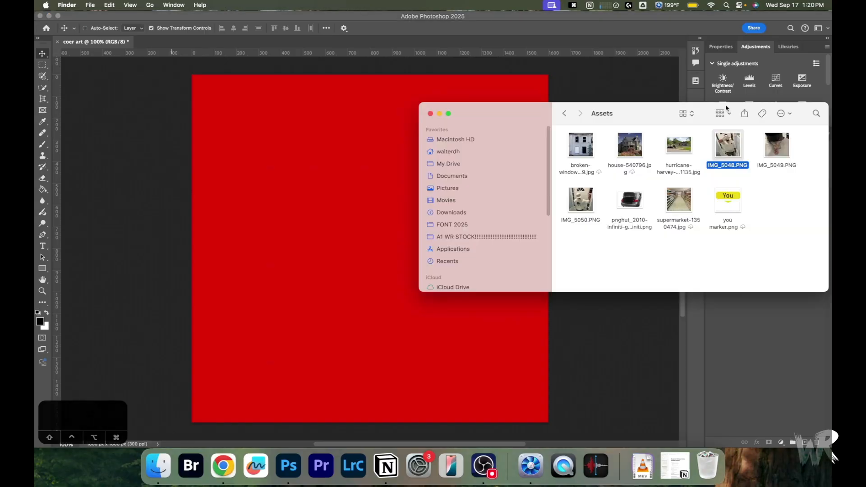
left_click(731, 143)
left_click_drag(731, 143, 378, 161)
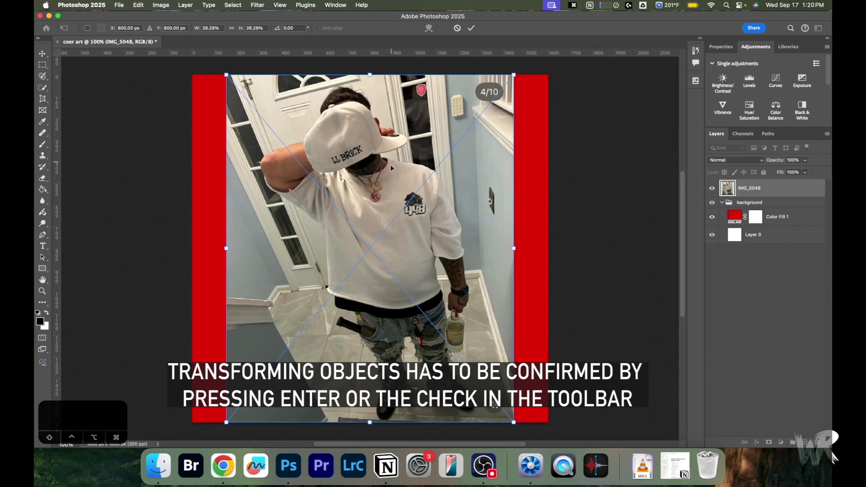
mouse_move(402, 174)
left_mouse_down()
mouse_move(422, 175)
mouse_move(409, 174)
left_mouse_up()
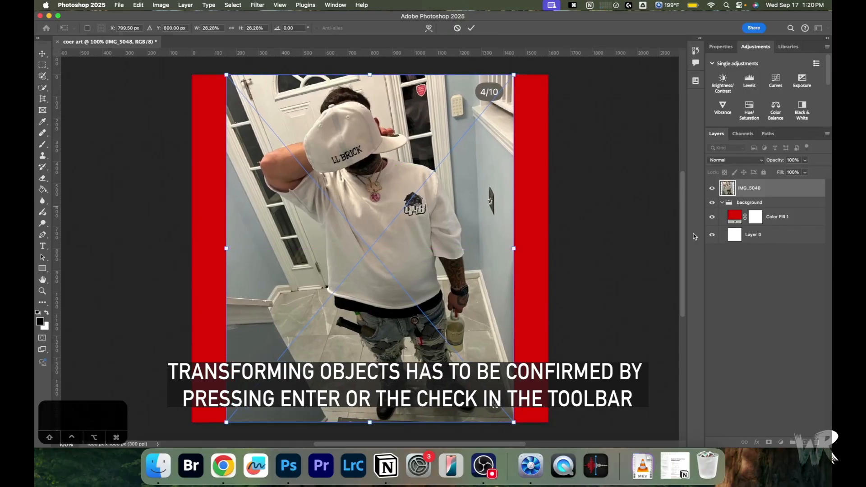
key("Return")
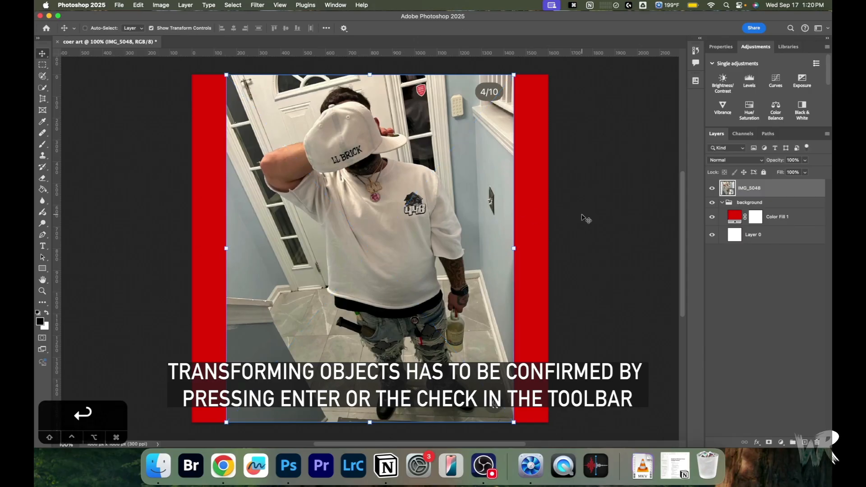
Open the contents of the IMG_5048 smart object and try to save the masked cut-out back into IMG_5048.PNG
left_click_drag(808, 188, 810, 198)
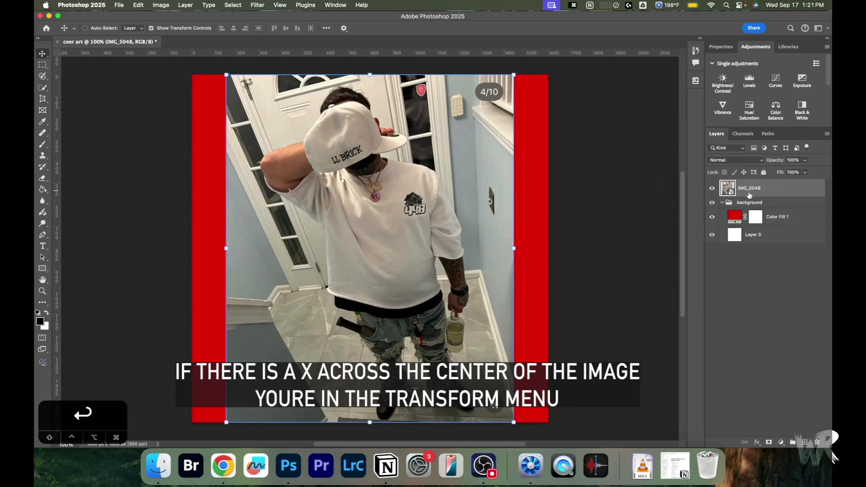
left_click(751, 202)
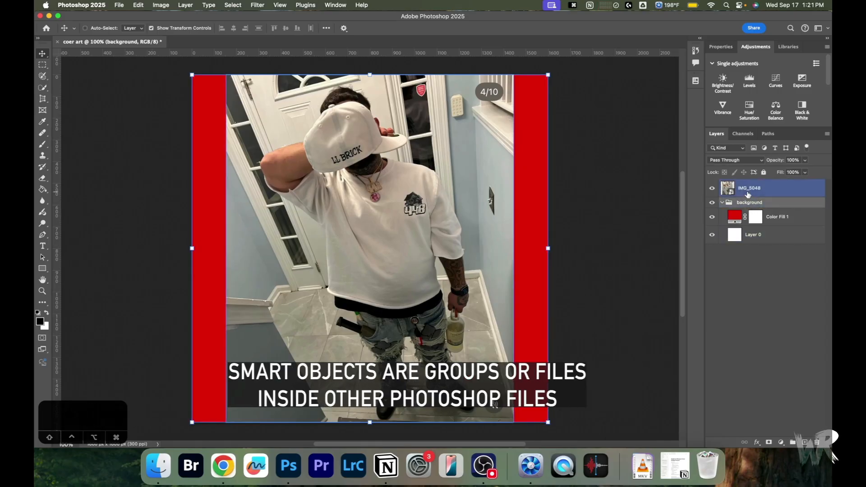
left_click(731, 192)
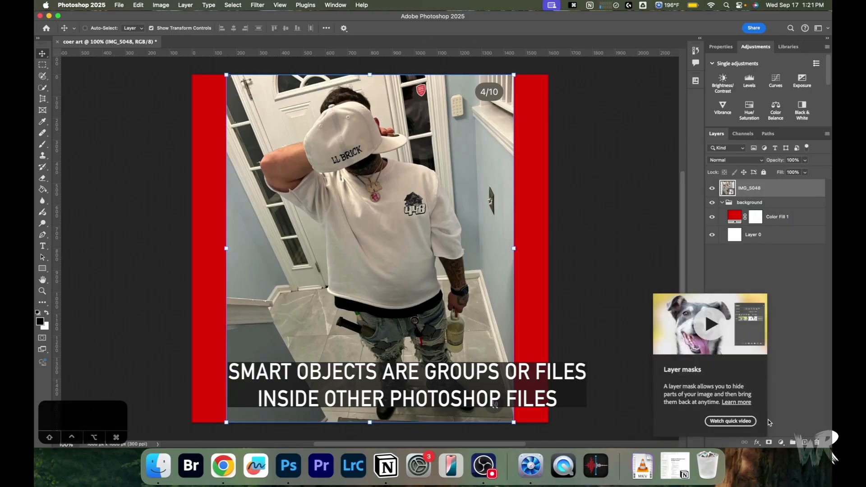
double_click(726, 188)
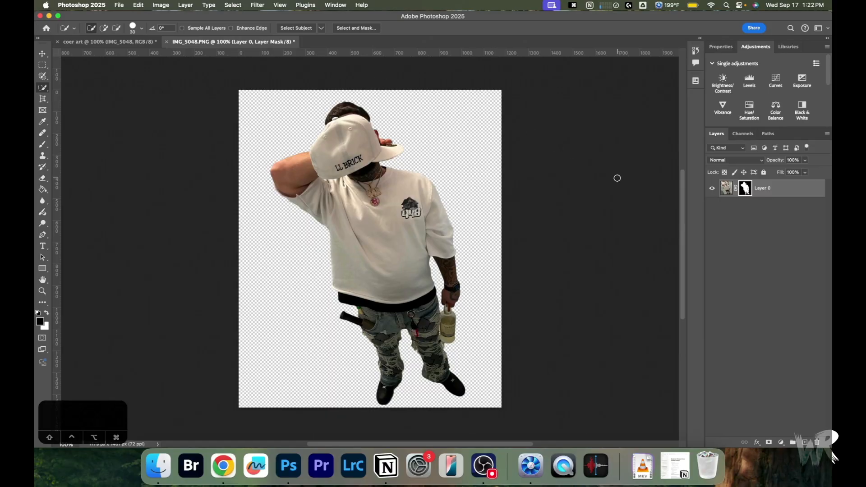
key("super+s")
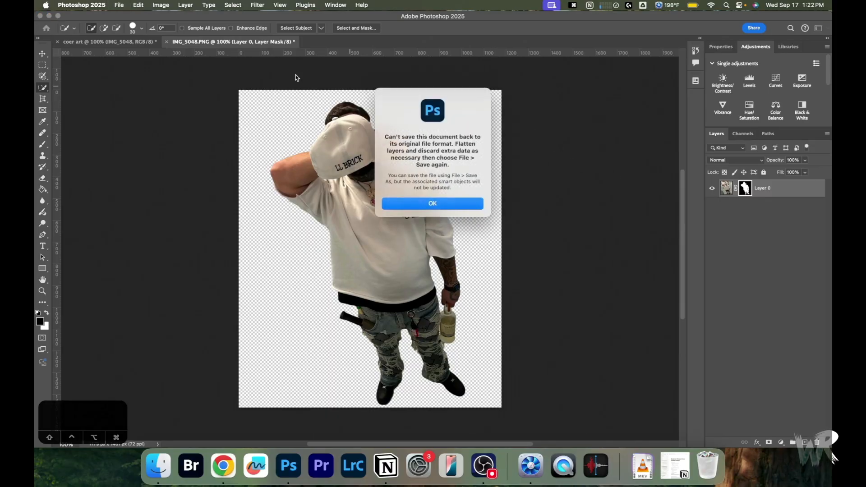
left_click(462, 207)
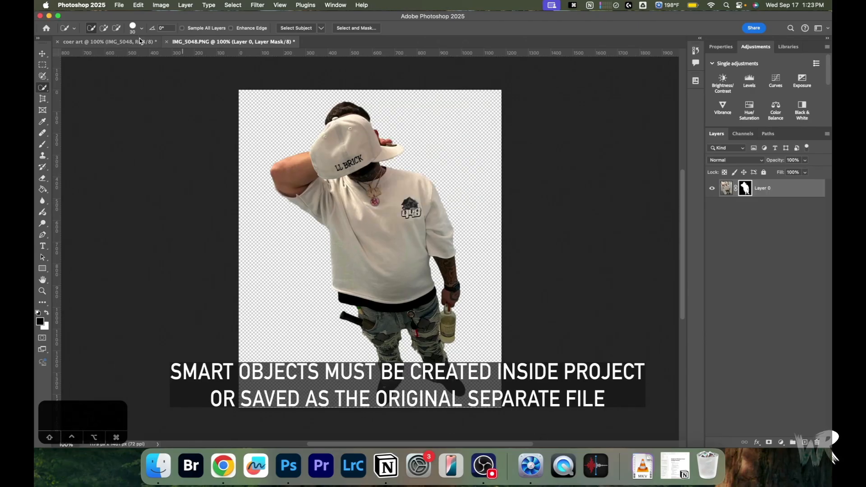
Compare the IMG_5048 layer in the cover art document with the masked cut-out in IMG_5048.PNG
left_click(785, 207)
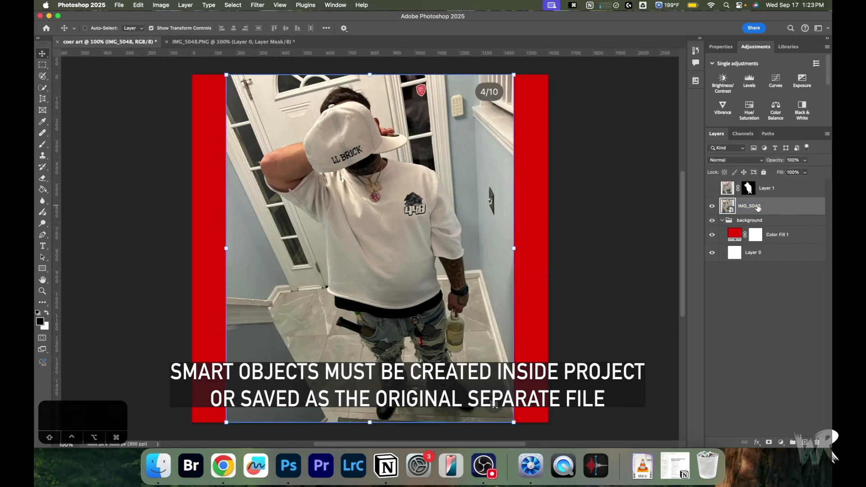
left_click(233, 42)
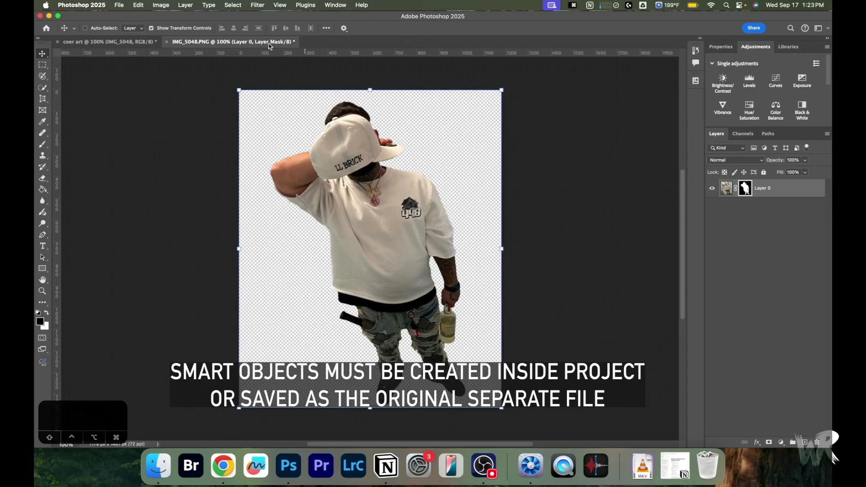
left_click(121, 45)
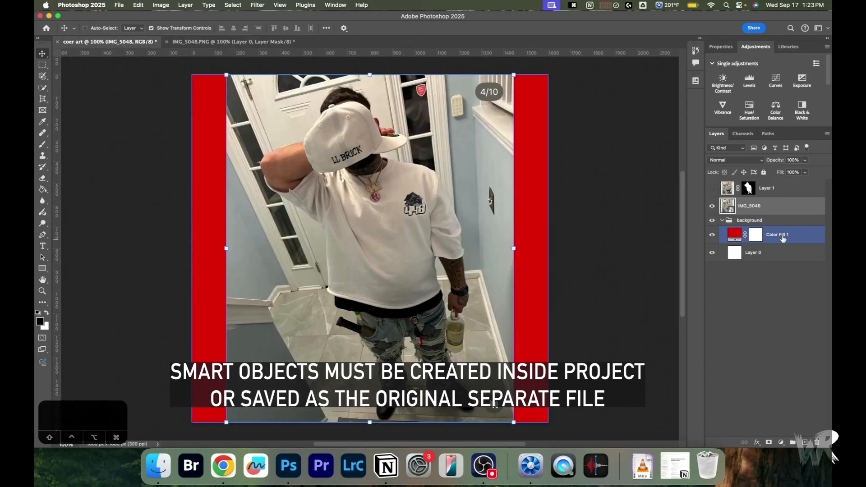
left_click(776, 206)
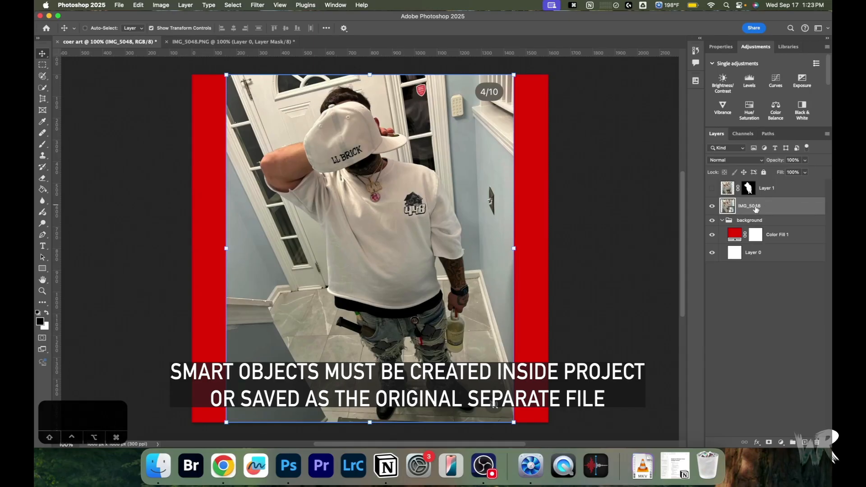
left_click_drag(756, 208, 519, 186)
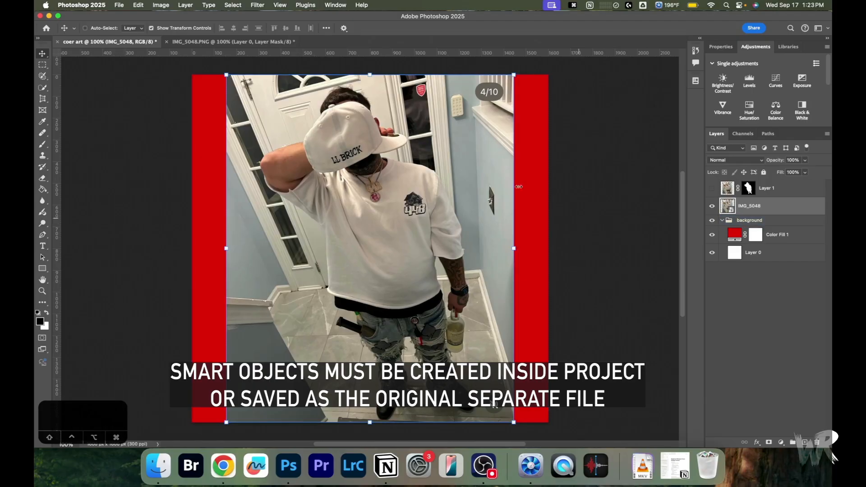
left_click(258, 42)
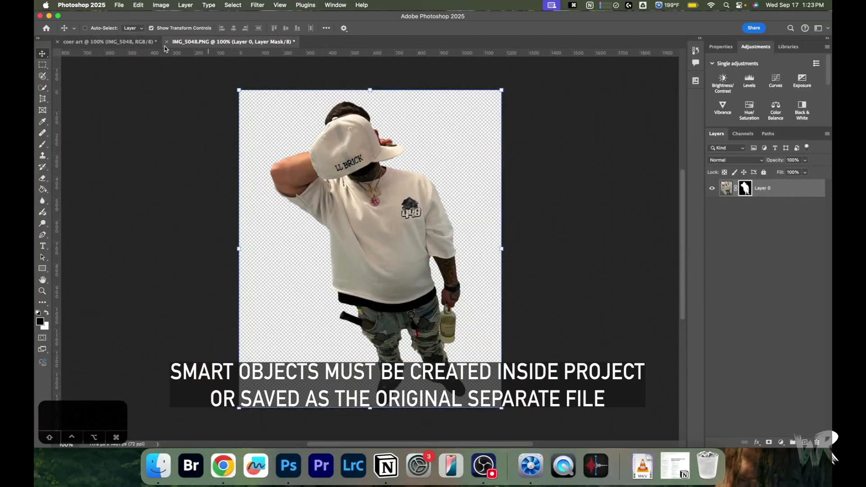
left_click(109, 42)
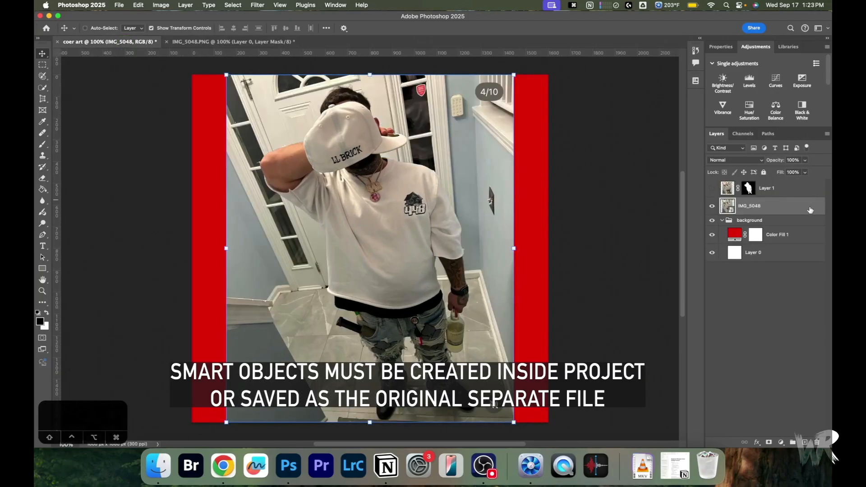
Rasterize the IMG_5048 layer and convert it into a smart object inside the cover art document
right_click(798, 208)
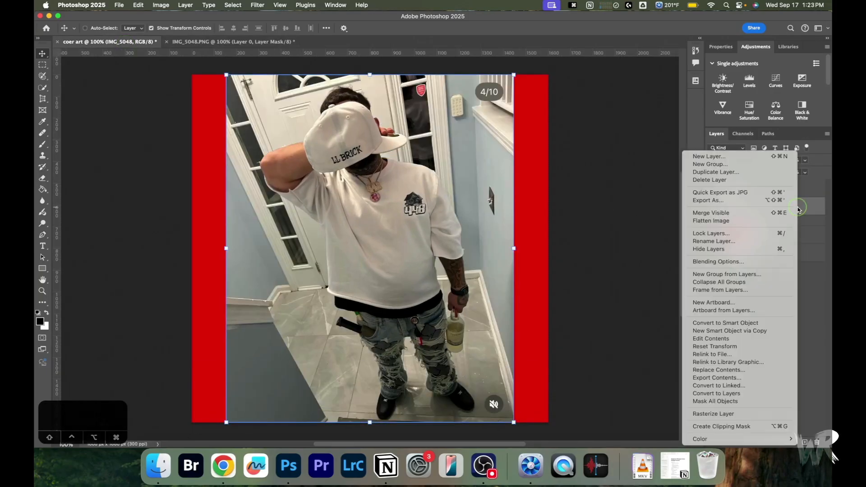
left_click(810, 208)
right_click(809, 207)
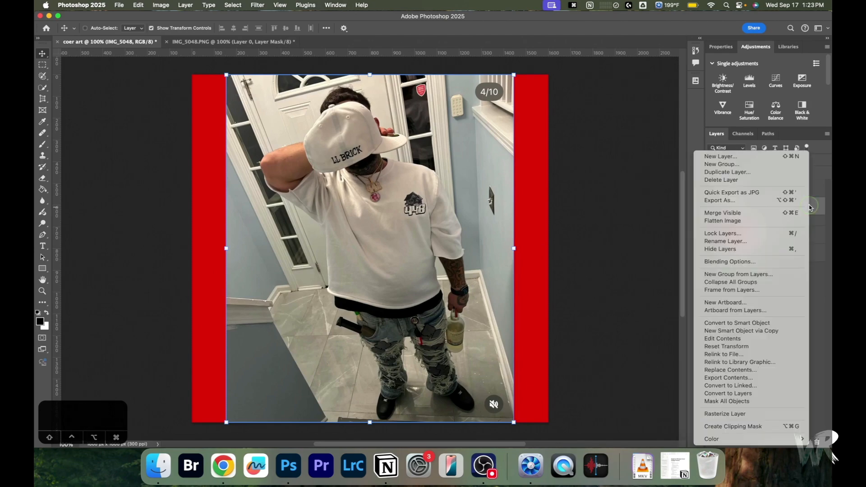
left_click(772, 414)
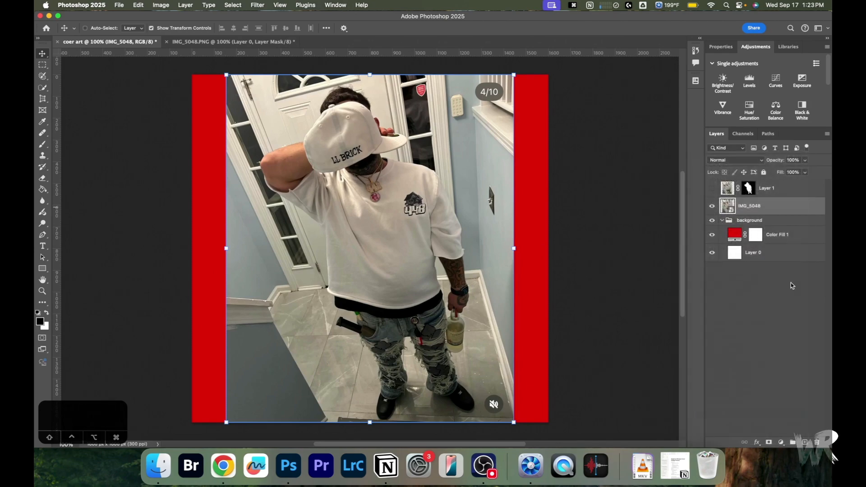
right_click(790, 208)
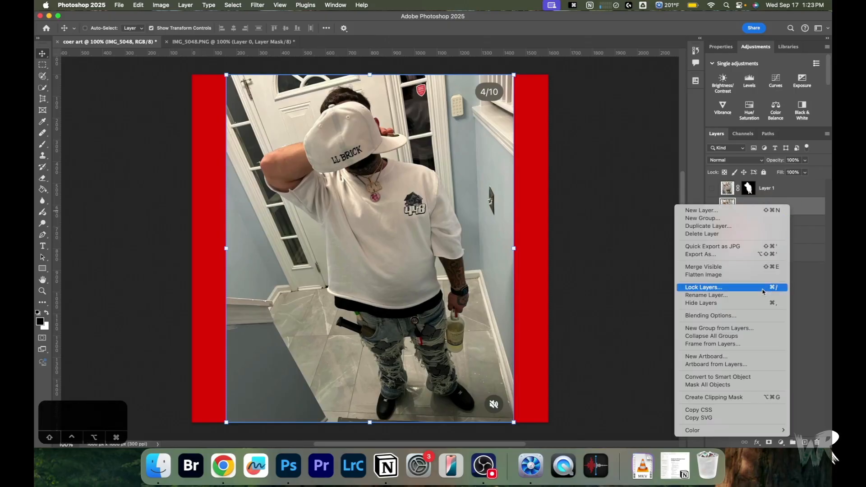
left_click(759, 378)
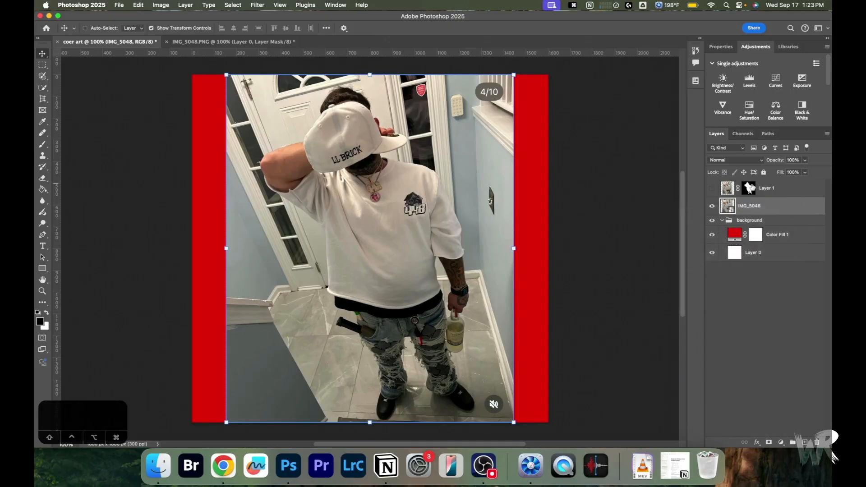
Open the IMG_5048 smart object's contents and select the man with Select Subject, brushing along the top edge of his cap
double_click(727, 205)
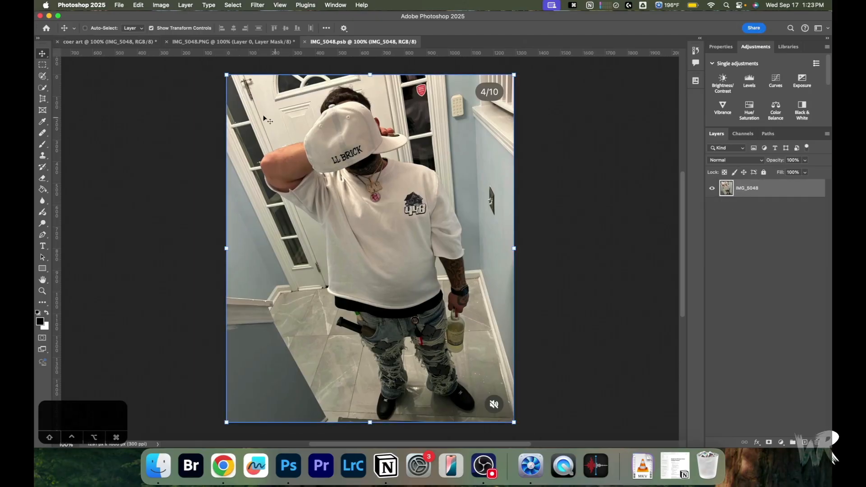
left_click(43, 76)
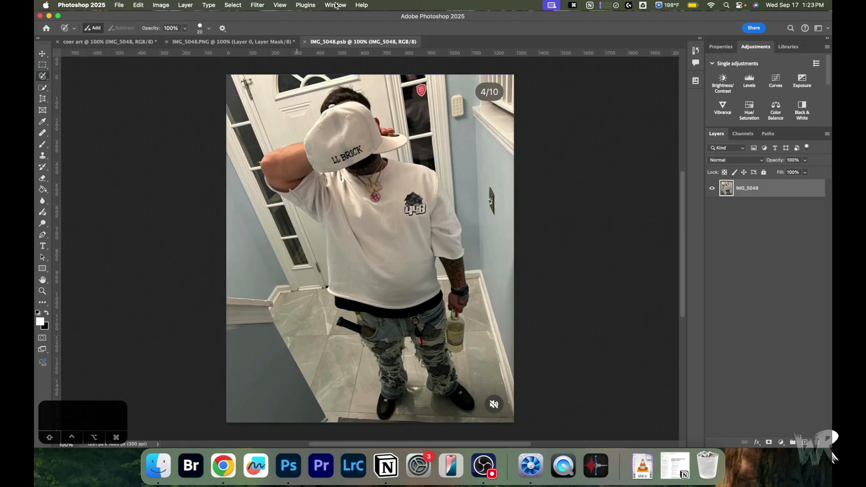
left_click(232, 5)
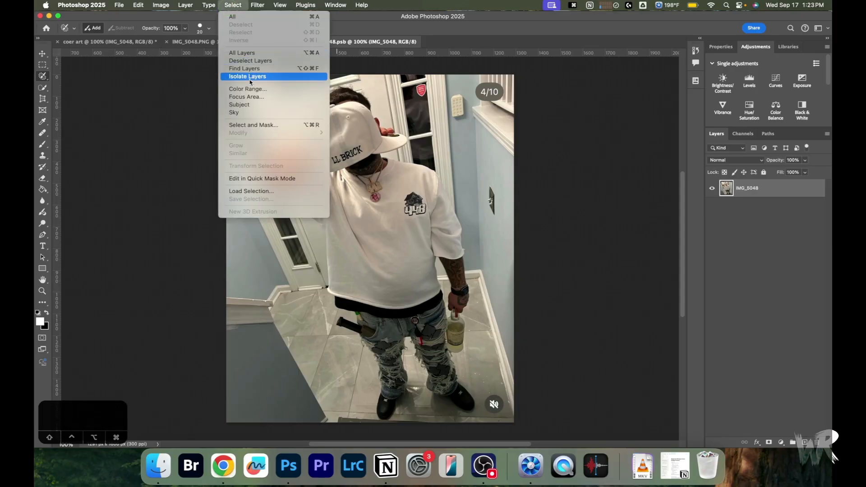
left_click(239, 104)
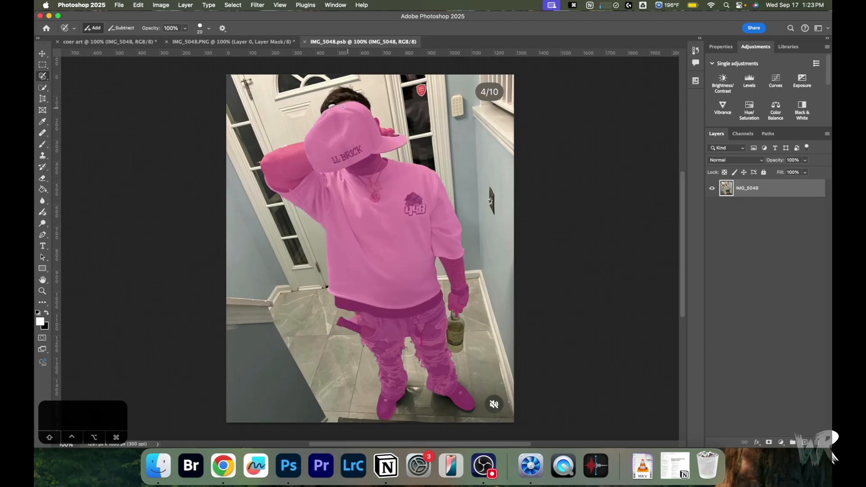
mouse_move(336, 109)
left_mouse_down()
mouse_move(332, 102)
mouse_move(350, 99)
mouse_move(343, 104)
left_mouse_up()
Open the man's selection in Select and Mask and set the view opacity to 42%
left_click(43, 87)
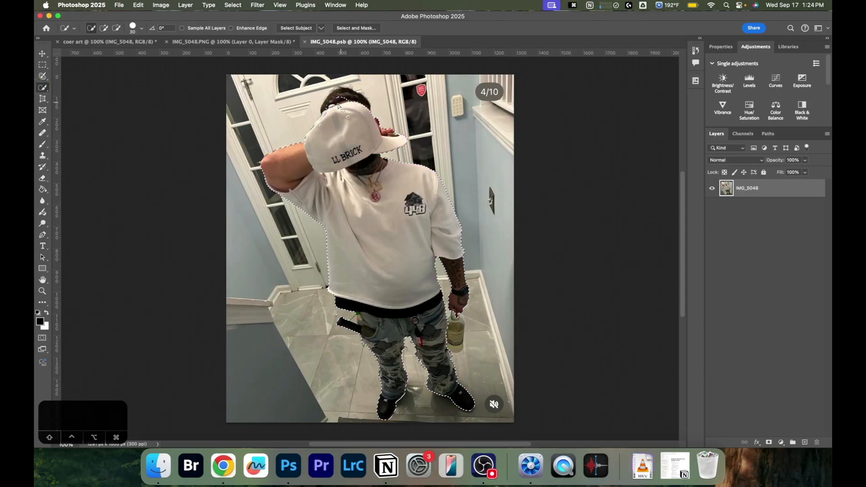
left_click(357, 28)
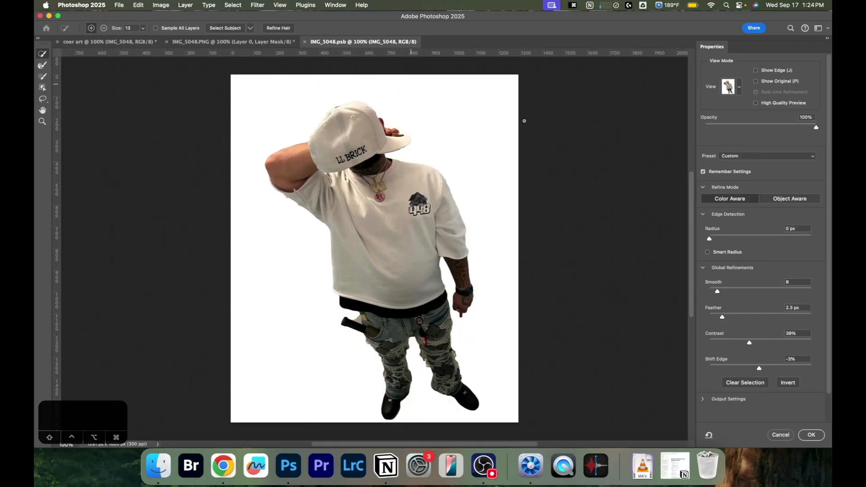
left_click(779, 127)
left_click(752, 127)
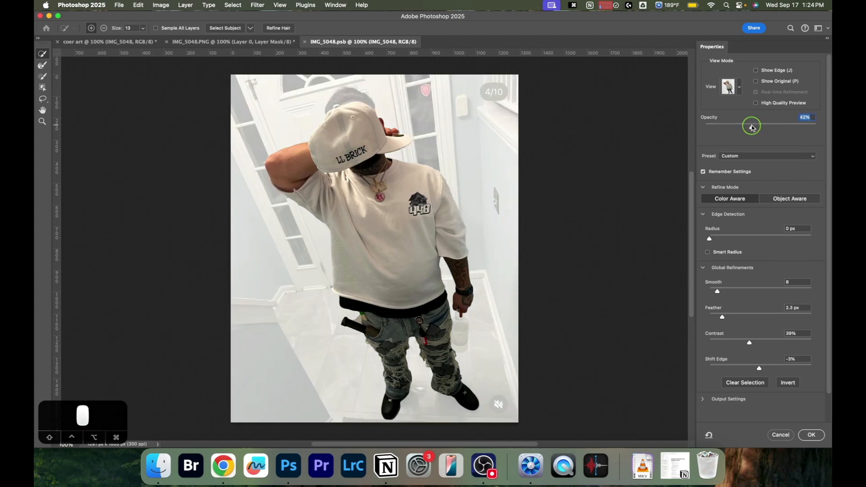
Add the hair above the cap and the bottle in his hand to the selection, trim the waist area, and output a layer mask
left_click_drag(334, 104, 354, 101)
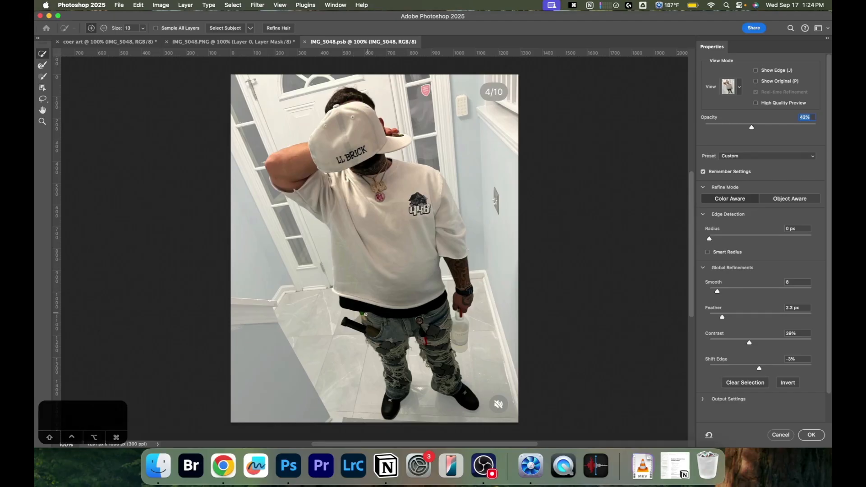
left_click_drag(365, 312, 359, 320, "alt")
left_click_drag(457, 313, 459, 348)
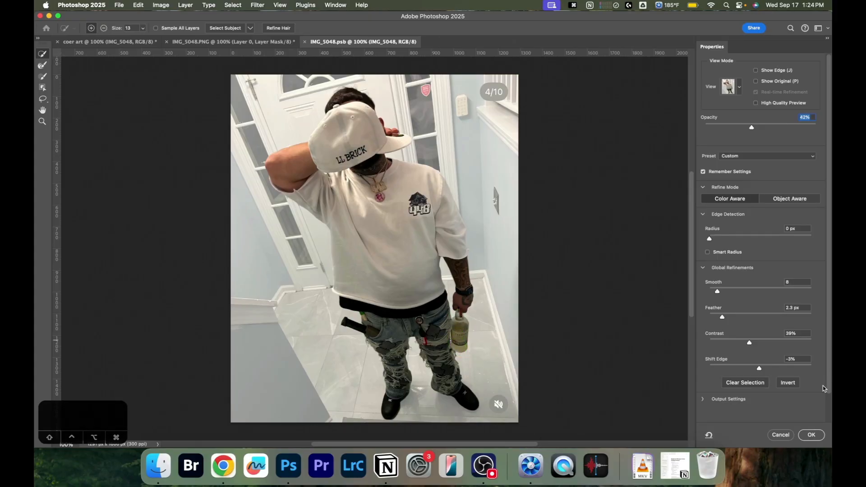
left_click(810, 435)
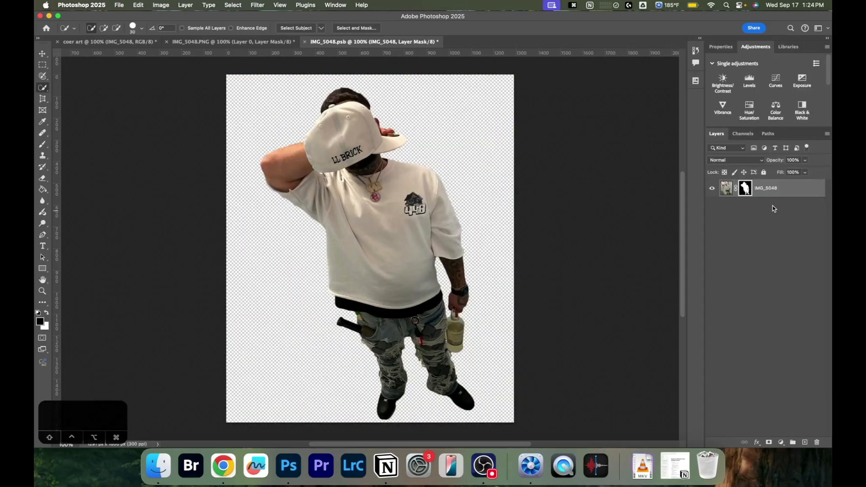
Save the masked smart object contents and close them to update the cover art document
left_click(796, 188)
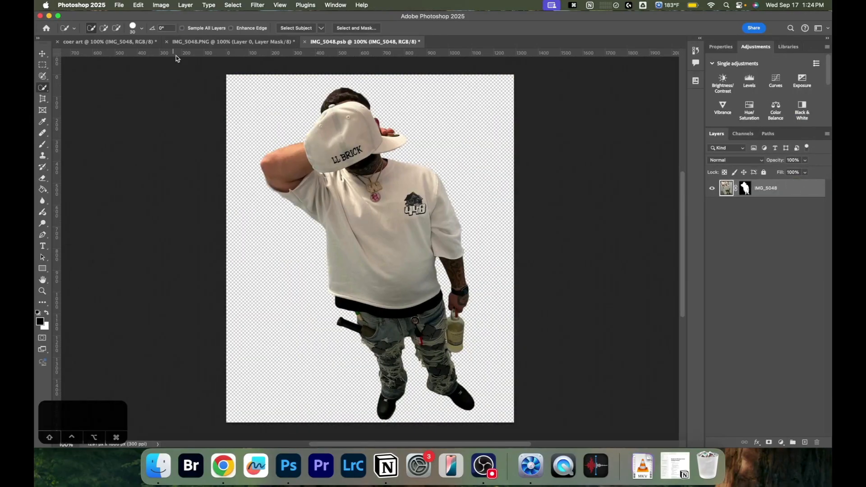
key("super+s")
left_click(305, 42)
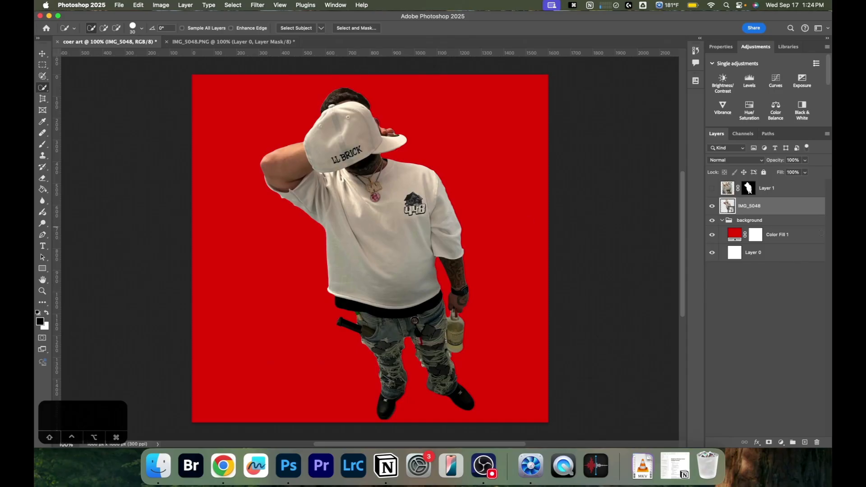
Rotate the man clockwise by about 14° with Free Transform, shift him slightly and adjust his width
left_click(139, 5)
mouse_move(192, 217)
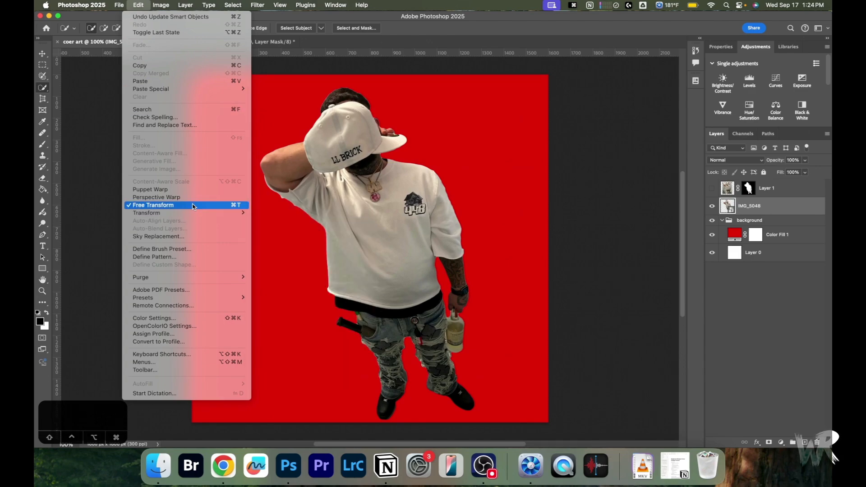
left_click(176, 205)
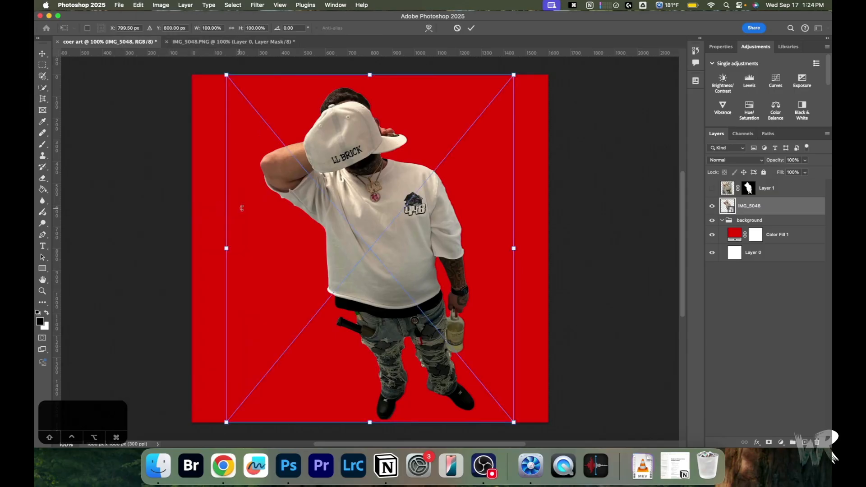
left_click_drag(532, 86, 524, 131)
left_click_drag(376, 191, 374, 182)
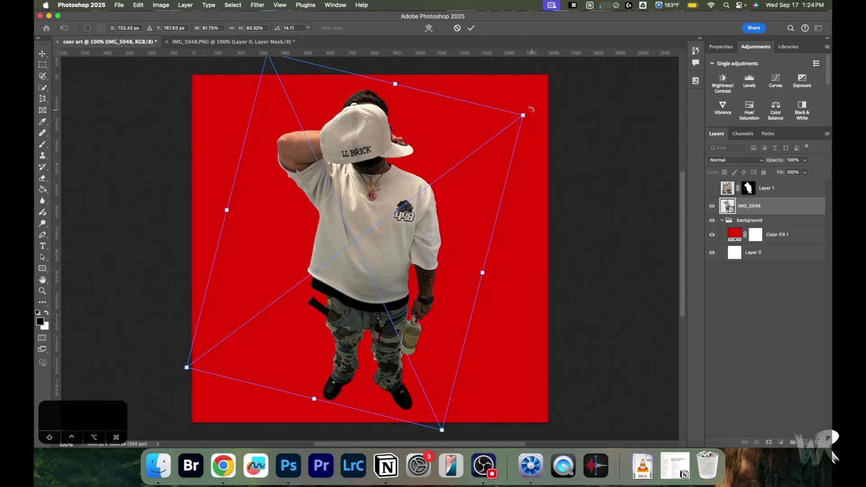
mouse_move(481, 272)
left_mouse_down()
mouse_move(507, 281)
mouse_move(493, 267)
left_mouse_up()
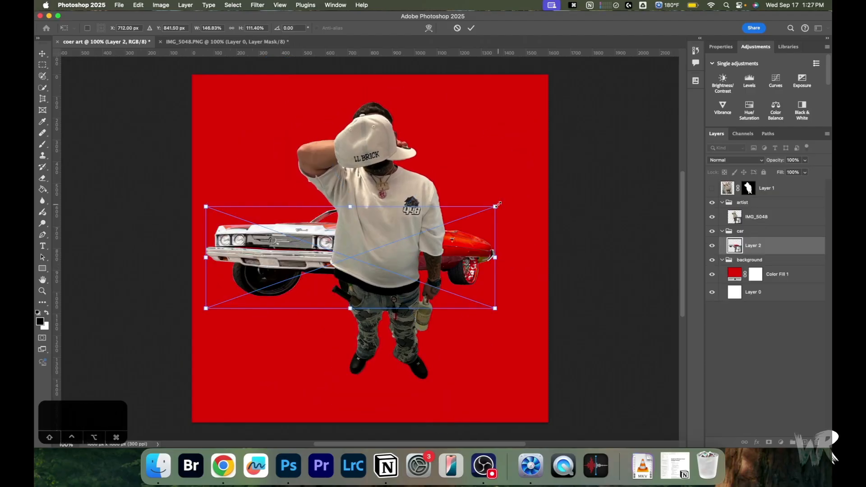
Try stretching the car layer freely, and rescale it with its width and height linked
left_click_drag(496, 206, 495, 169)
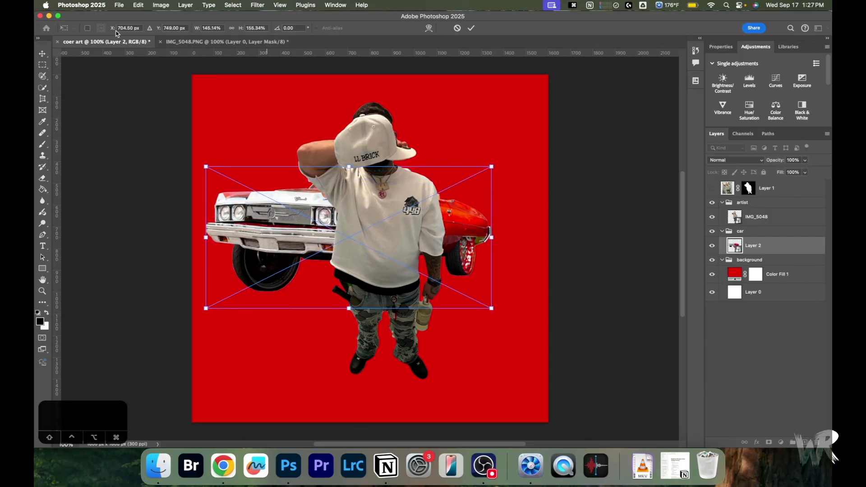
left_click(87, 28)
left_click(232, 28)
left_click(88, 28)
left_click_drag(491, 167, 393, 194)
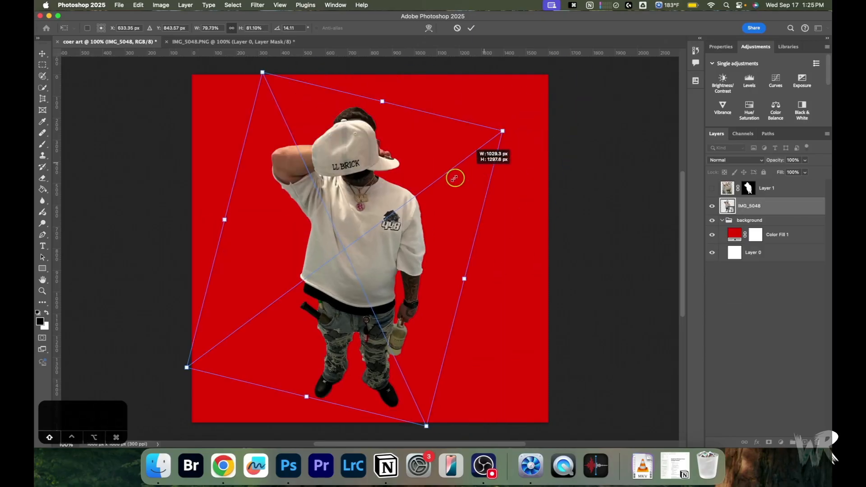
Scale the man down proportionally, position him near the middle of the canvas, and apply the transform
left_click_drag(455, 178, 499, 131)
mouse_move(288, 263)
left_mouse_down()
mouse_move(338, 224)
mouse_move(325, 243)
left_mouse_up()
key("Return")
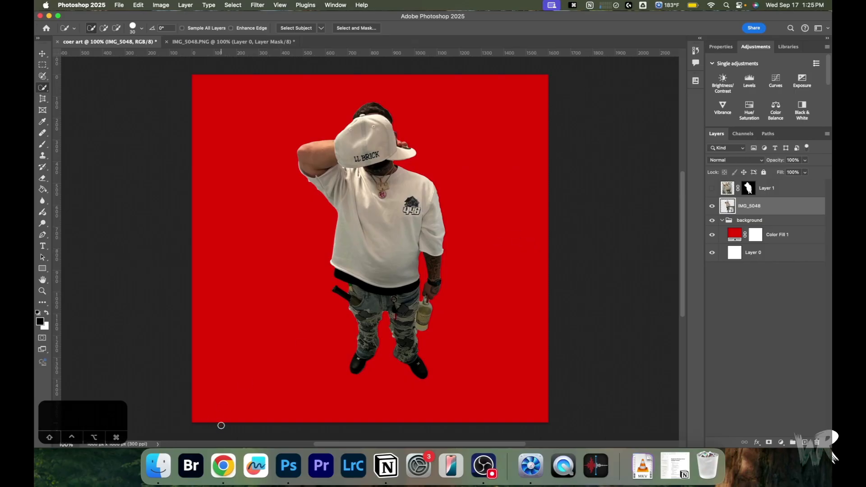
Switch to Chrome and open officialpsds.com
left_click(222, 466)
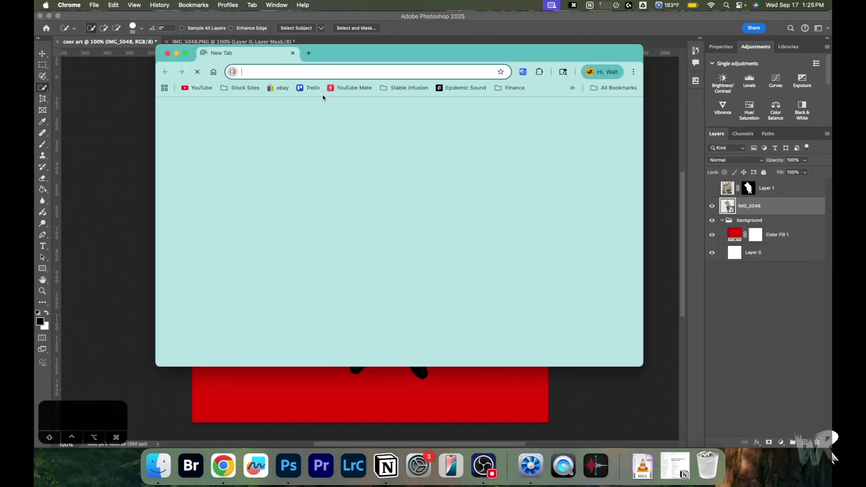
type("officialpsds.com")
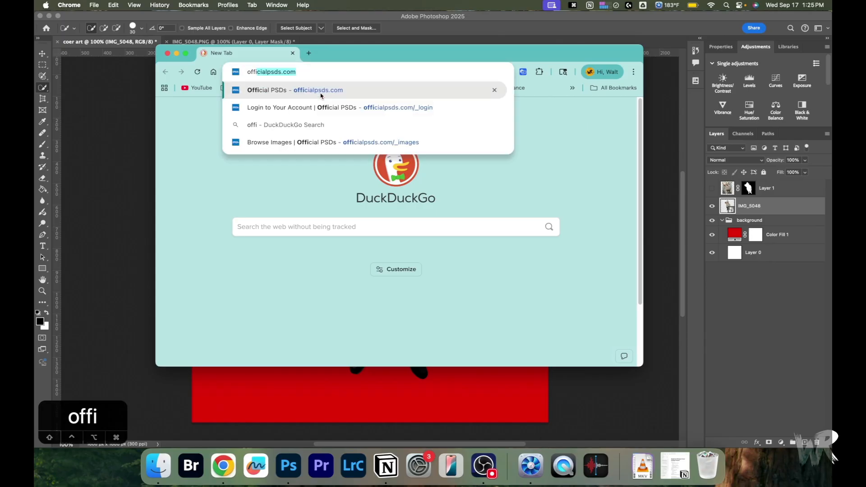
key("Return")
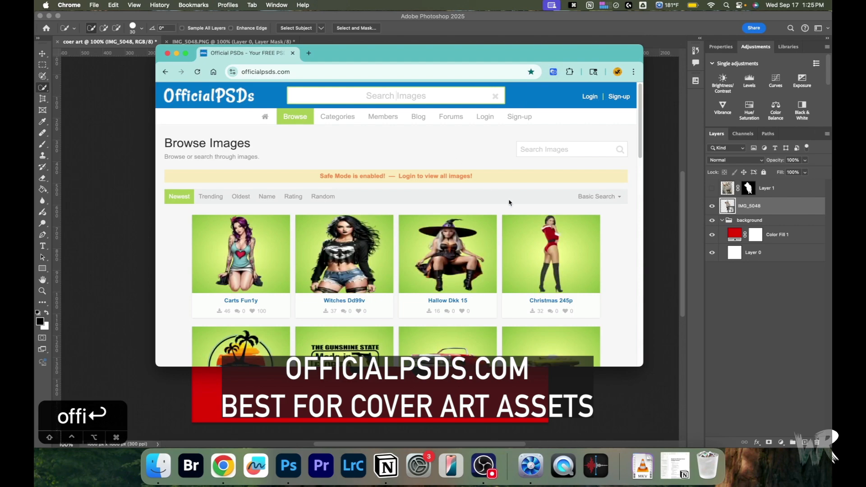
Find the Donk Orange Vert PNG among the newest images and bring the car into the cover art document
scroll(455, 166, "down", 4)
scroll(500, 187, "down", 1)
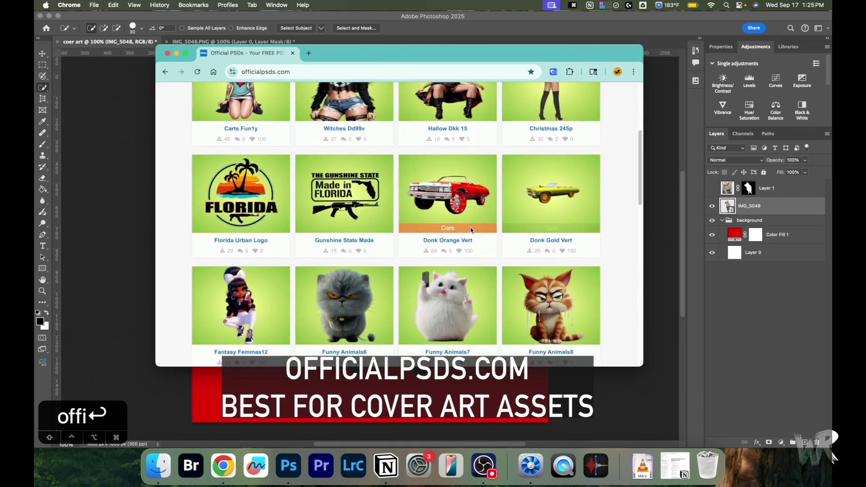
left_click(467, 194)
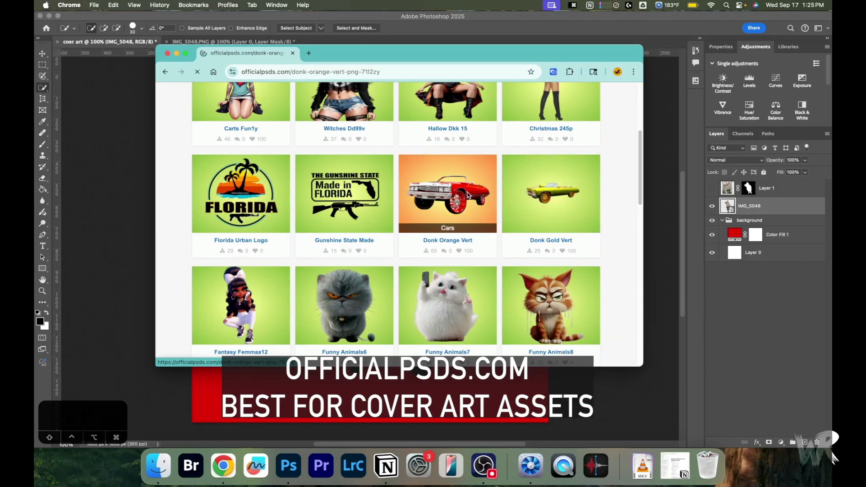
scroll(413, 205, "down", 1)
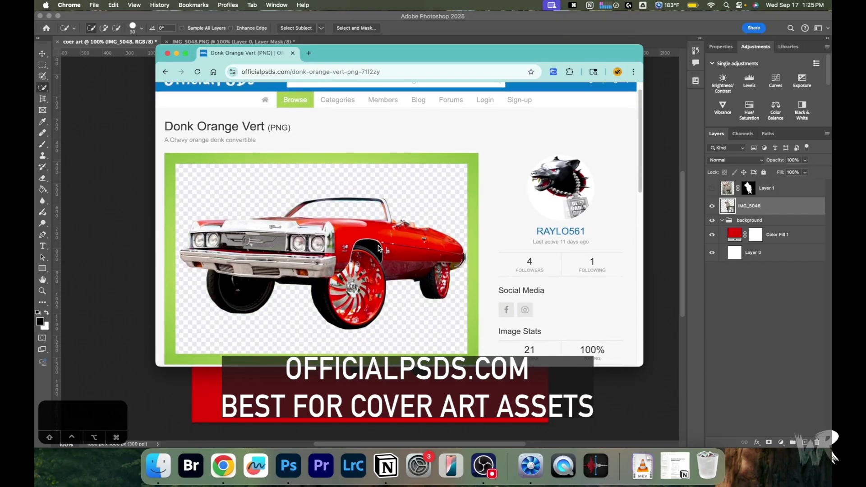
left_click_drag(377, 244, 390, 395)
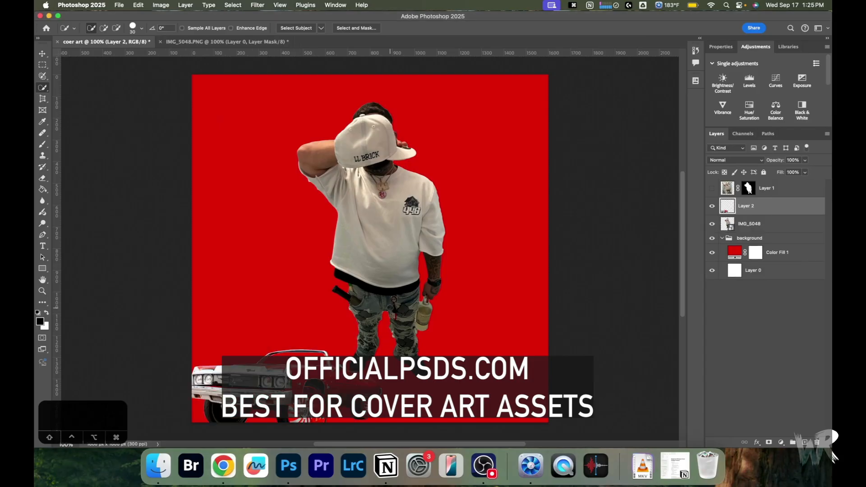
Move the car up from the canvas's lower edge so it overlaps the man's torso and extends to his left
left_click(42, 53)
left_click_drag(268, 390, 296, 299)
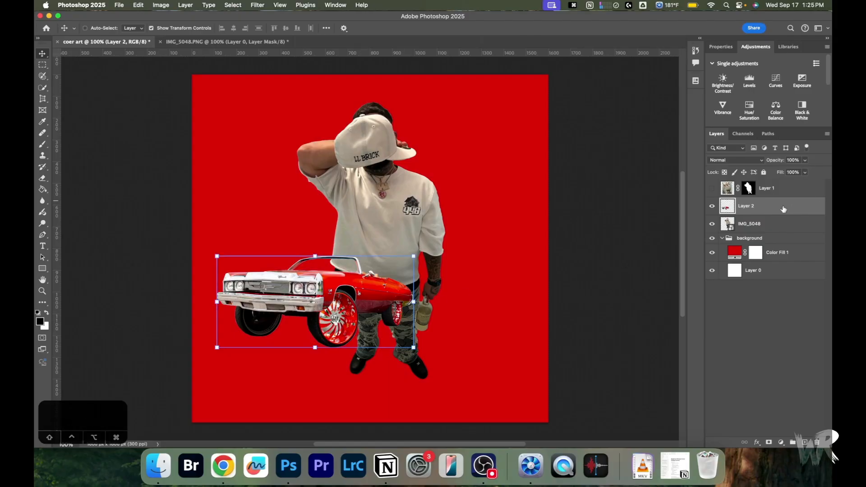
left_click_drag(325, 296, 314, 256)
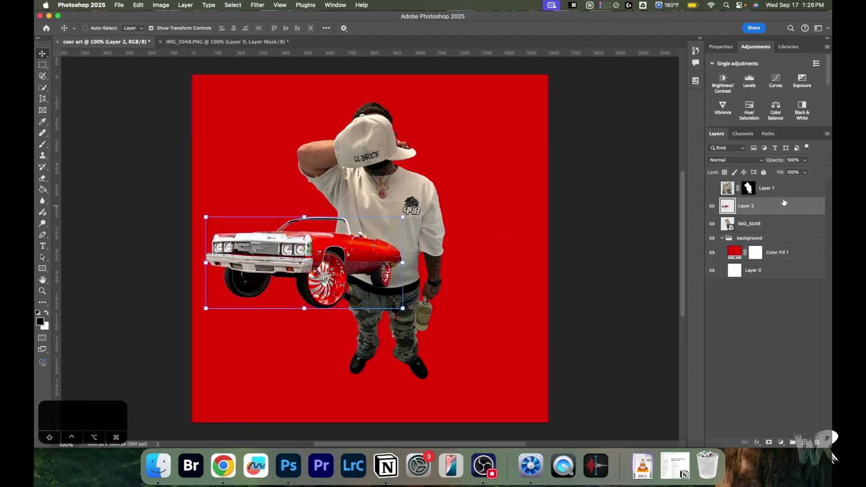
Place the car's Layer 2 beneath the IMG_5048 layer so the car sits behind the man
left_click(767, 224, "shift")
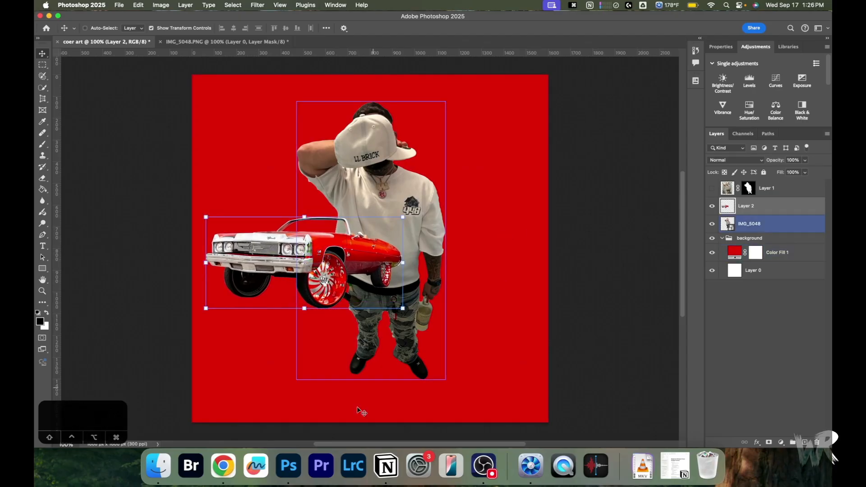
left_click(788, 209)
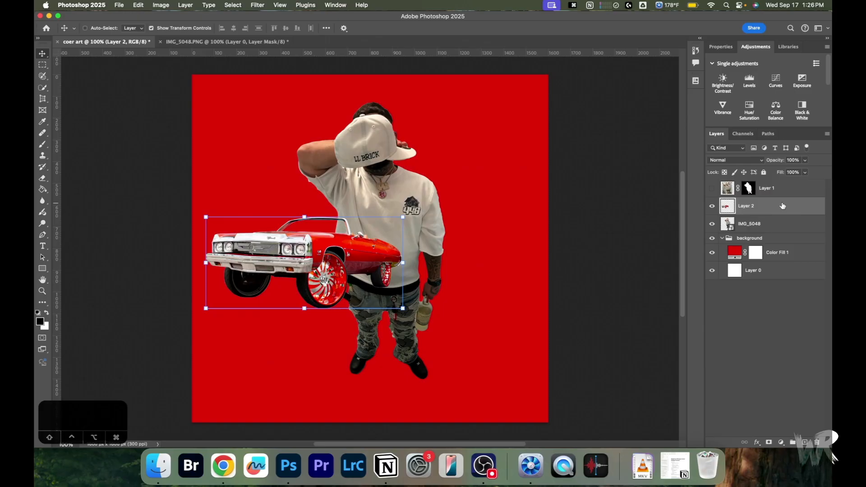
left_click(791, 230)
left_click_drag(772, 209, 777, 227)
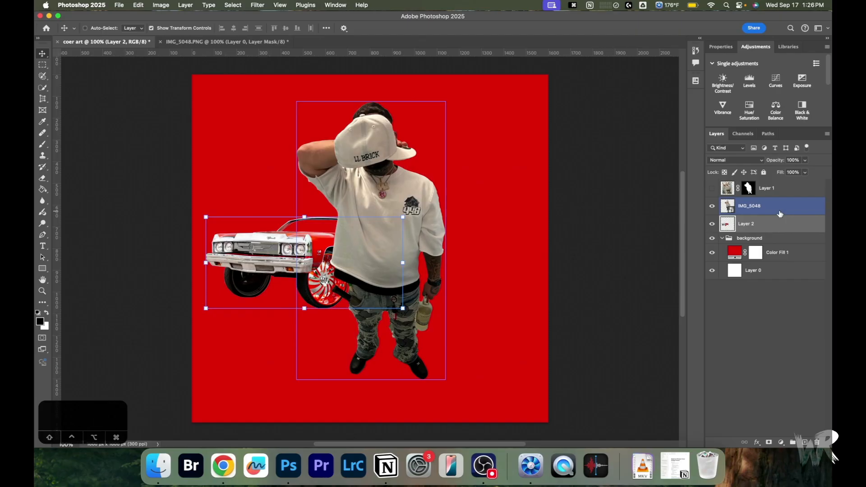
Try the car layer below and inside the background group, and return it between IMG_5048 and the group
left_click_drag(776, 223, 773, 277)
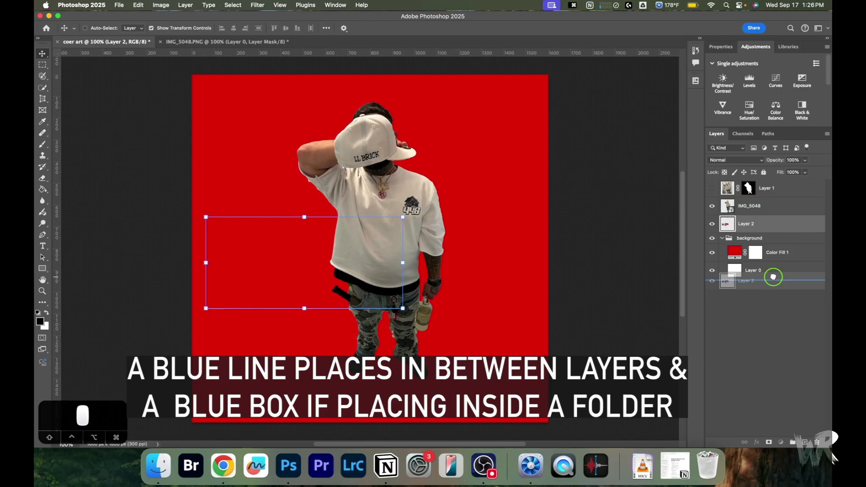
left_click_drag(774, 277, 760, 235)
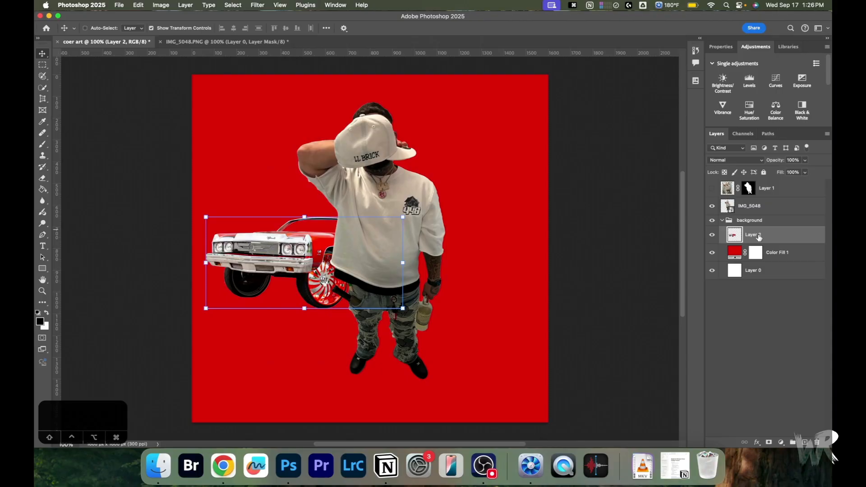
left_click_drag(760, 237, 768, 221)
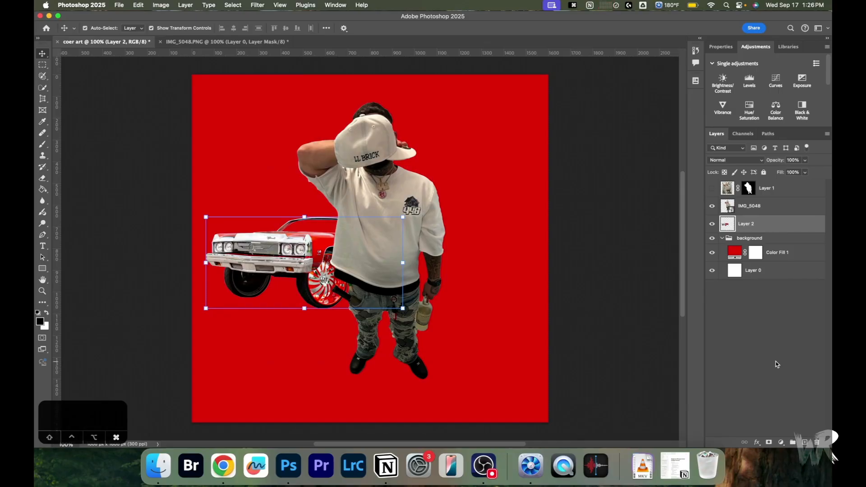
Group the car's Layer 2 and name the group "car"
key("super+g")
double_click(745, 221)
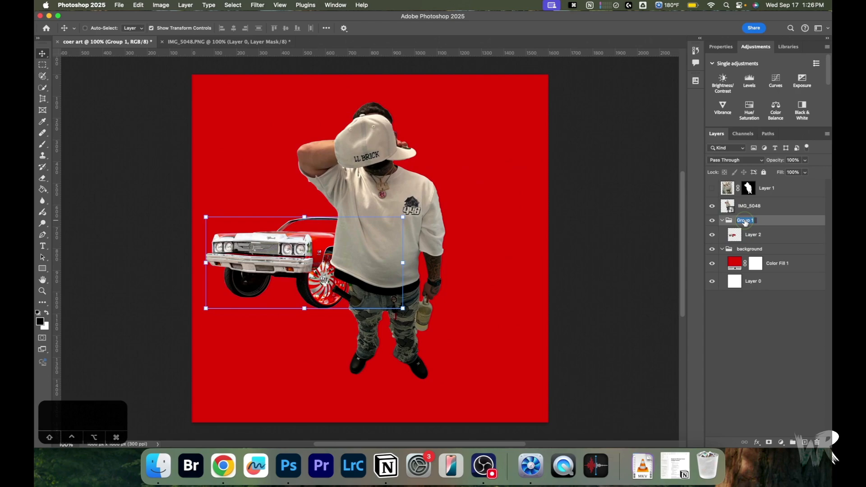
type("car")
key("Return")
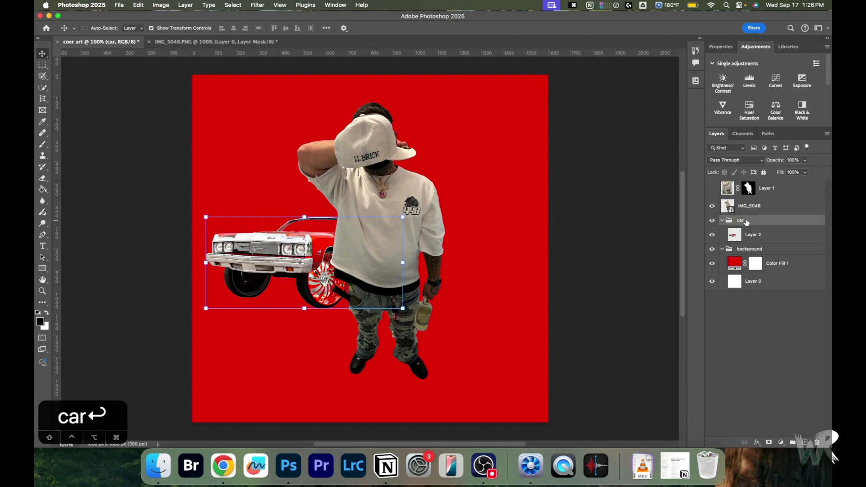
Group the IMG_5048 layer and name the group "artist"
left_click(759, 208)
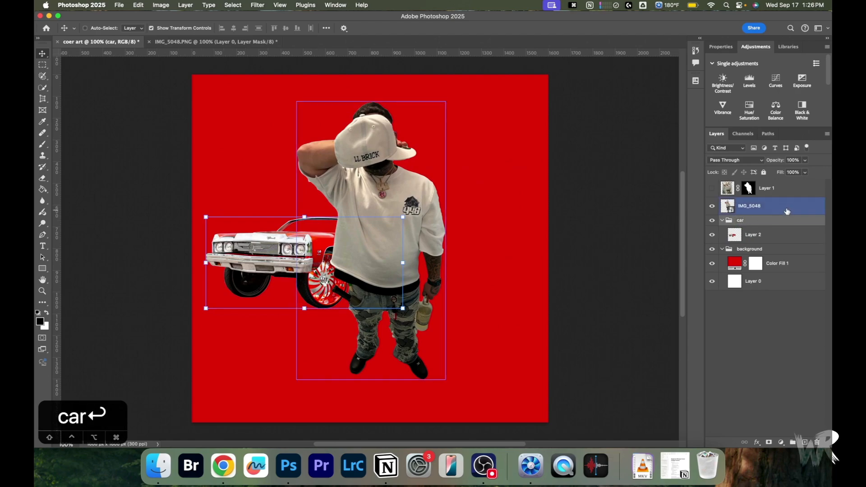
key("super+g")
double_click(749, 204)
type("arti")
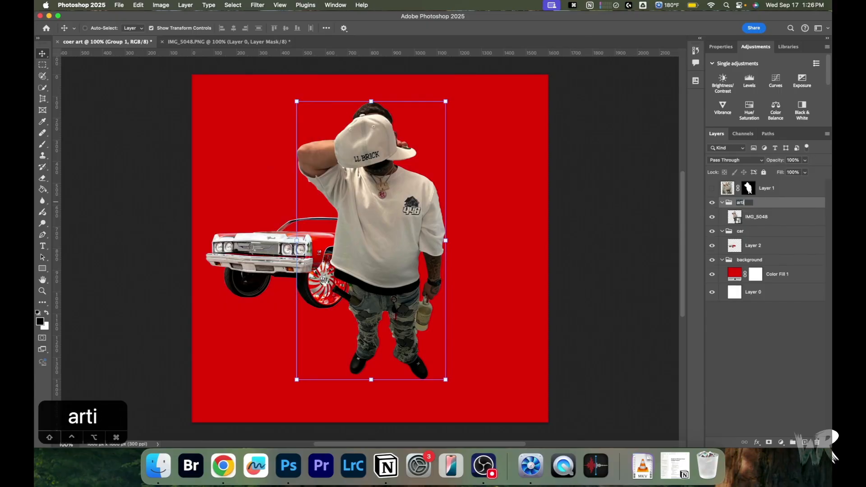
type("sty")
key("BackSpace")
key("Return")
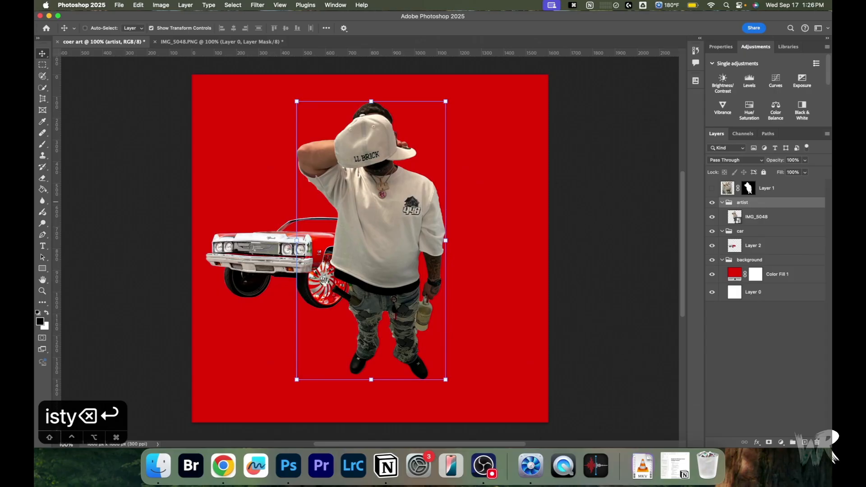
Convert the car's Layer 2 to a smart object
left_click(763, 278)
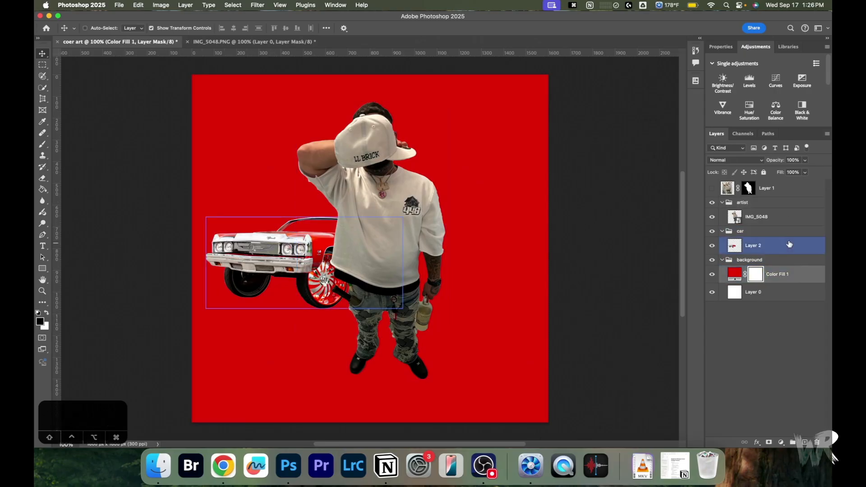
left_click(760, 219)
left_click(754, 248)
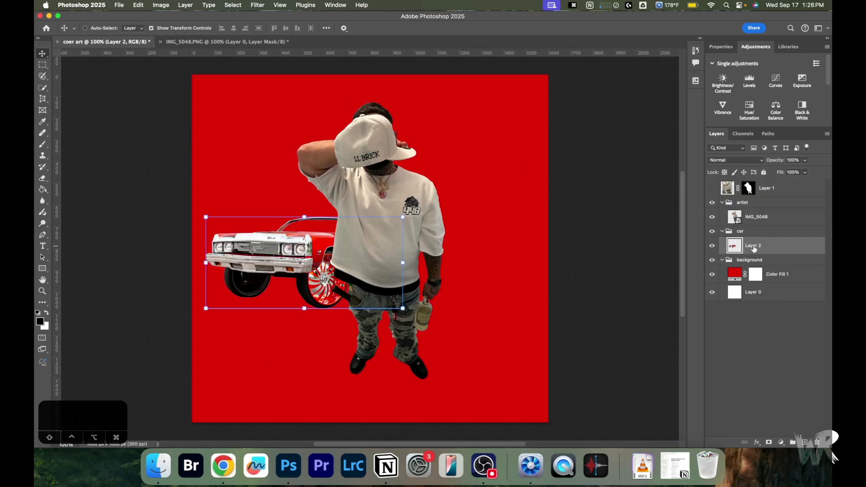
key("v")
right_click(790, 246)
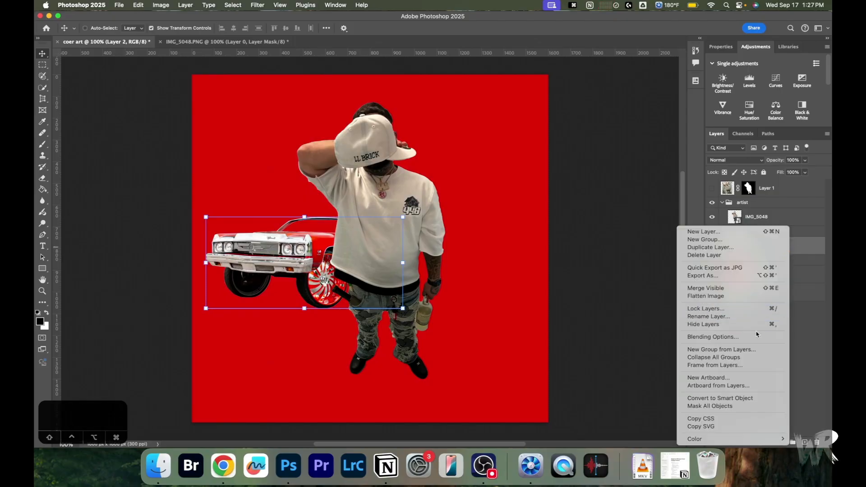
left_click(721, 398)
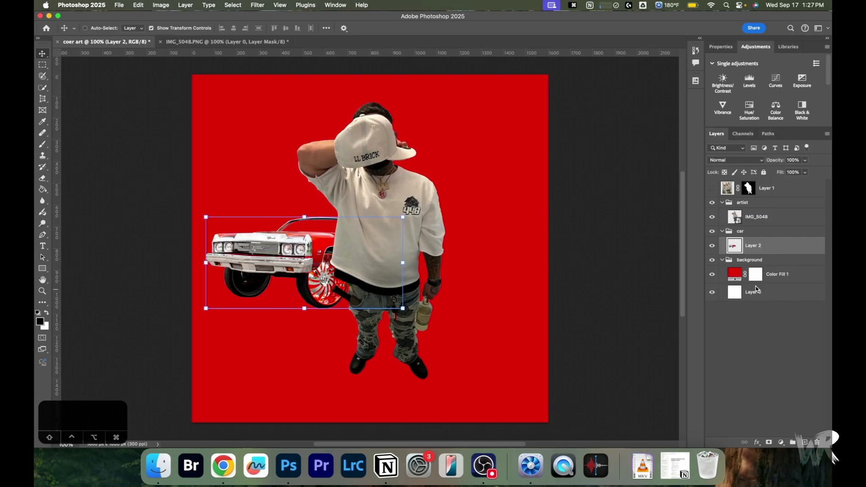
left_click_drag(748, 254, 764, 249)
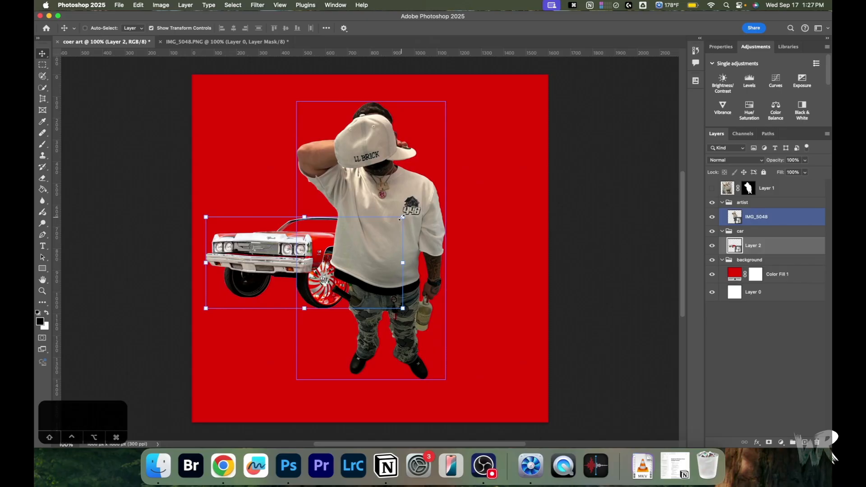
Resize the car with its width-to-height ratio locked, ending at about 99.5% width
left_click_drag(401, 218, 296, 227)
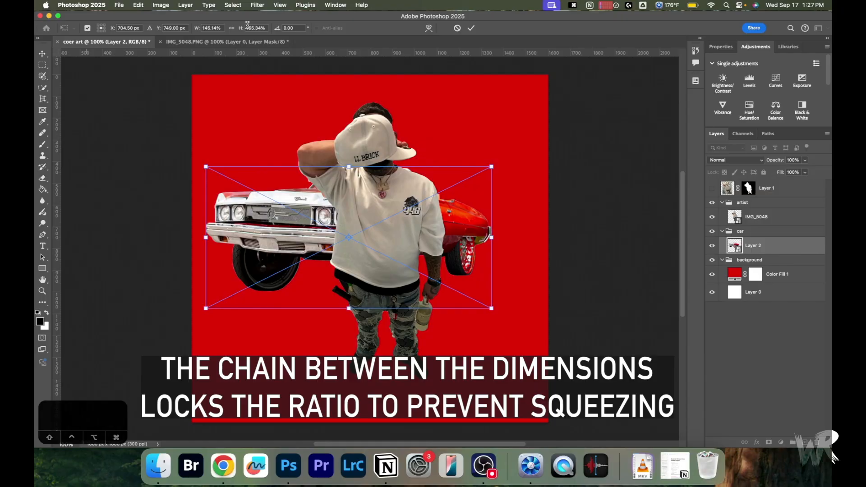
left_click(231, 28)
left_click(88, 29)
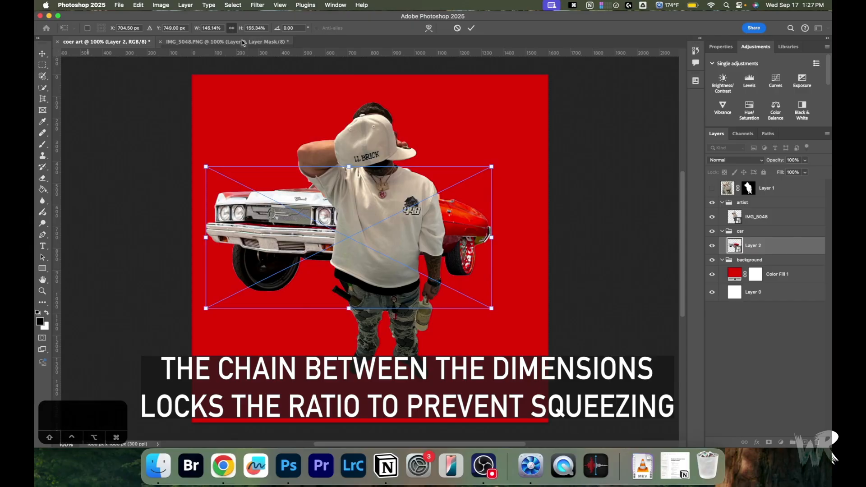
left_click_drag(492, 166, 401, 211)
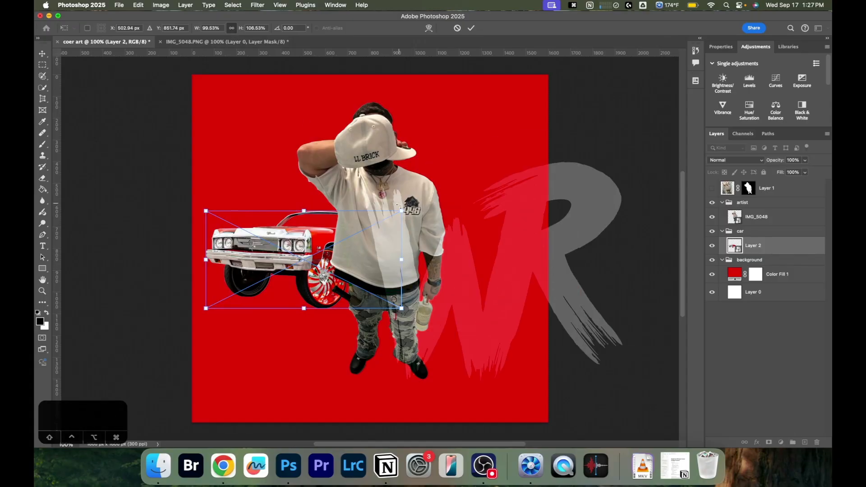
Enlarge the car to about 125% width, tilt it clockwise, and place it low behind the man's legs
left_click_drag(402, 210, 452, 187)
mouse_move(364, 229)
left_mouse_down()
mouse_move(451, 229)
mouse_move(461, 216)
mouse_move(380, 237)
left_mouse_up()
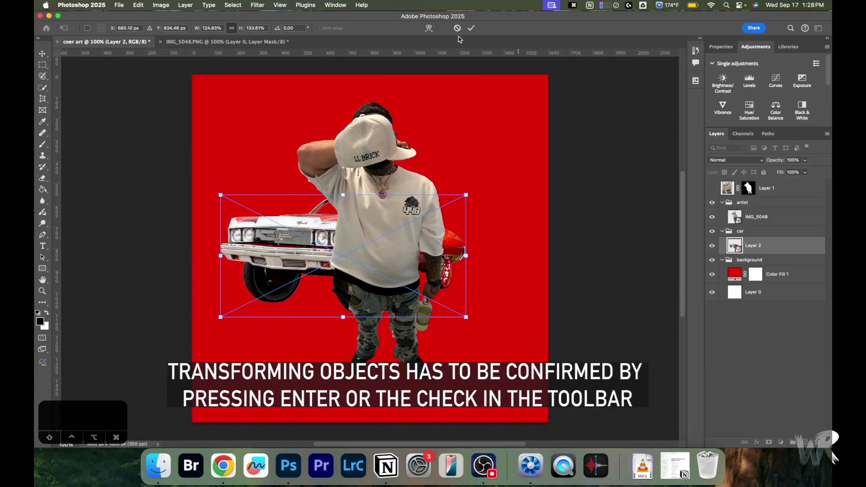
left_click_drag(421, 240, 436, 233)
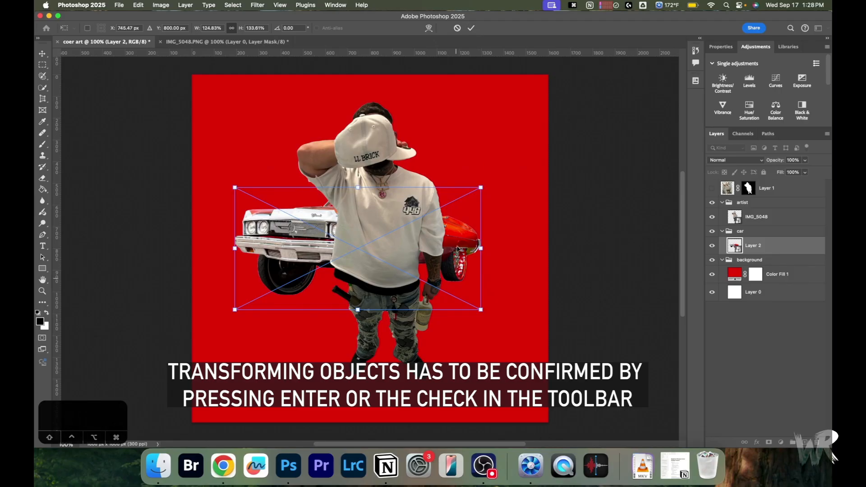
left_click_drag(449, 237, 437, 258)
mouse_move(468, 208)
left_mouse_down()
mouse_move(495, 180)
mouse_move(514, 174)
mouse_move(470, 217)
left_mouse_up()
left_click_drag(394, 254, 416, 242)
left_click_drag(514, 181, 515, 205)
left_click_drag(412, 235, 367, 270)
key("Return")
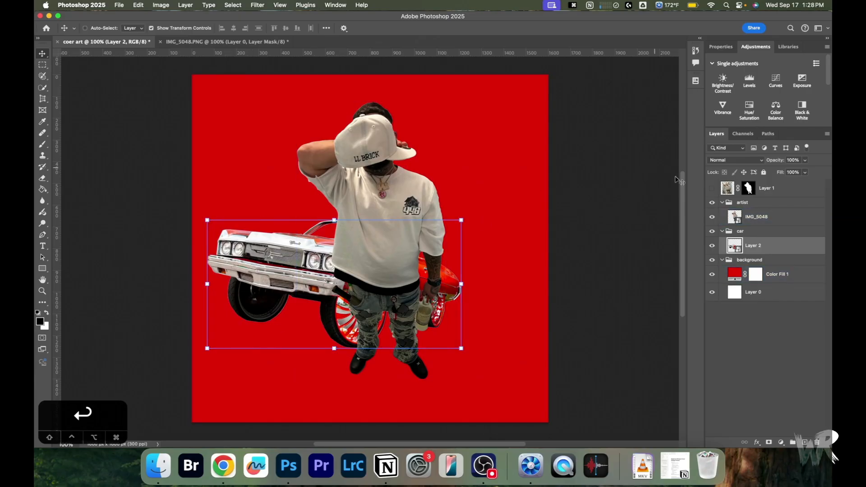
Shrink the man in the IMG_5048 layer and move him toward the right side of the canvas
left_click(790, 218)
key("super+t")
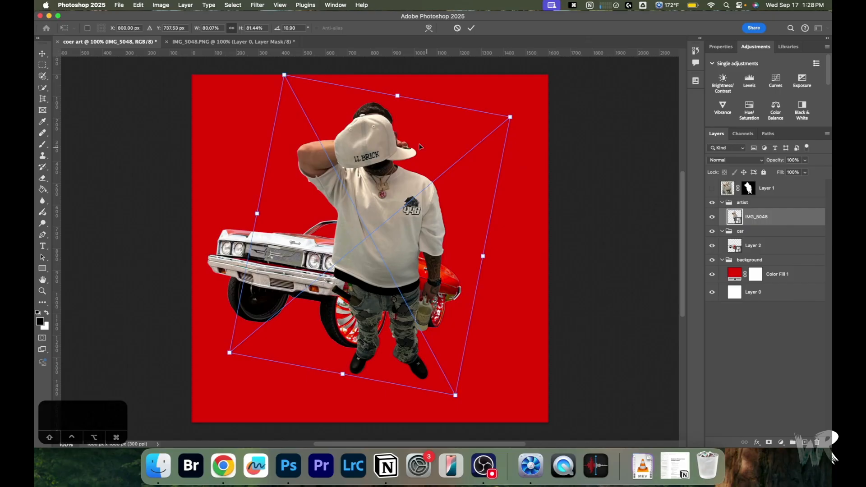
left_click_drag(510, 117, 457, 163)
left_click_drag(356, 200, 451, 202)
key("Return")
Straighten and shrink the car, and reposition it so its rear is tucked behind the man
left_click(769, 240)
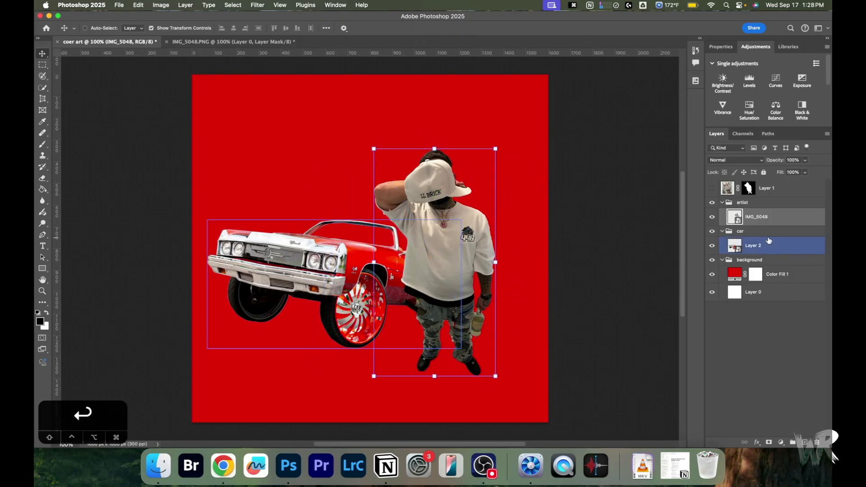
key("super+t")
left_click_drag(496, 228, 487, 207)
left_click_drag(460, 348, 387, 298)
key("Return")
left_click_drag(363, 263, 408, 281)
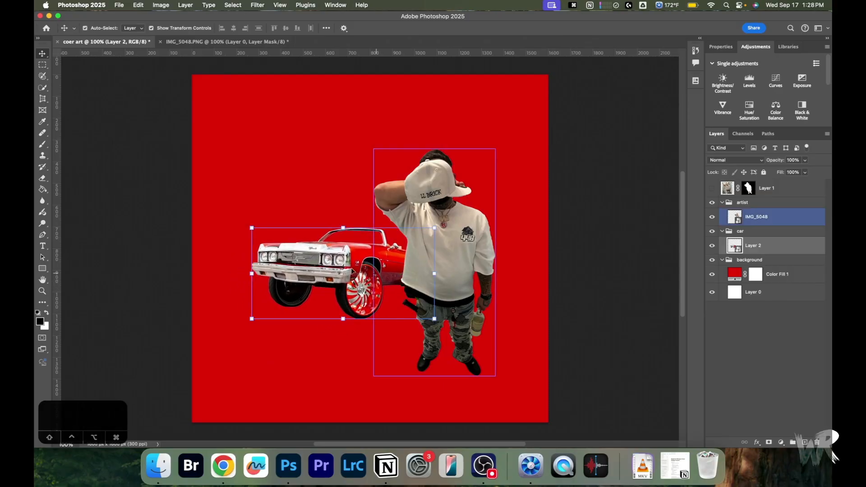
Enlarge the car toward the canvas's left edge to about 108% width with a slight 0.73° rotation
key("cmd+t")
left_click_drag(251, 228, 224, 210)
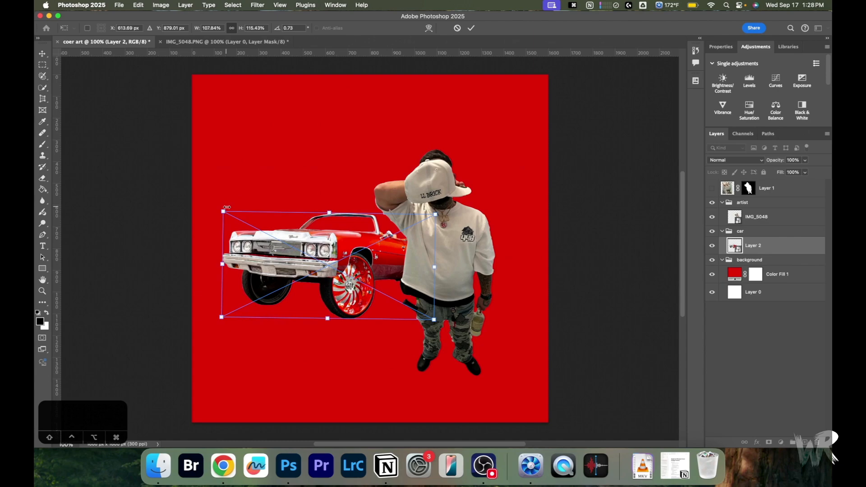
key("Return")
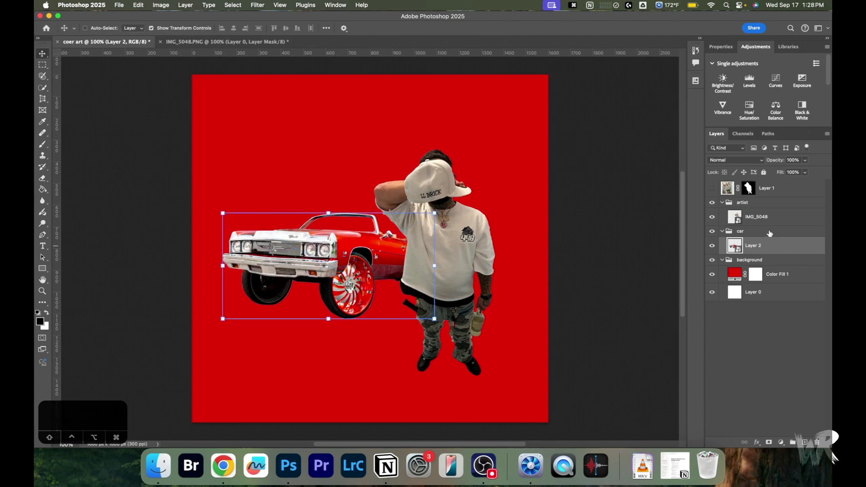
Create a new group above the artist group and name it "text"
left_click(791, 215)
left_click(792, 193)
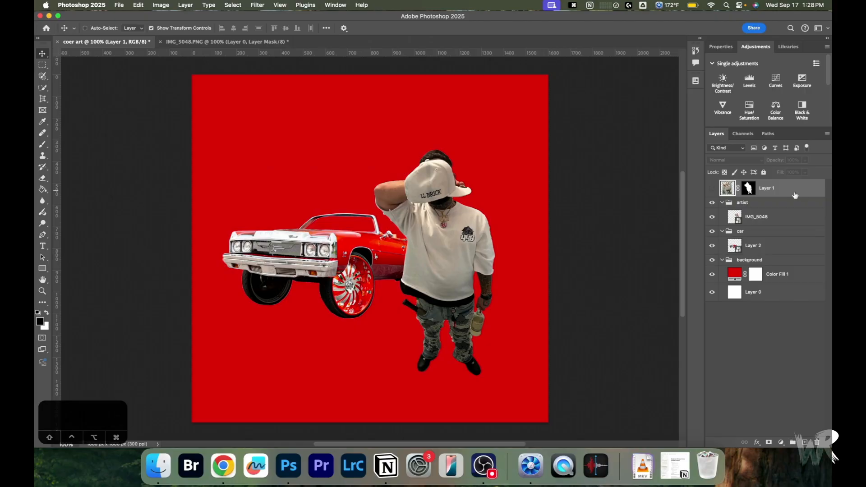
left_click(794, 215)
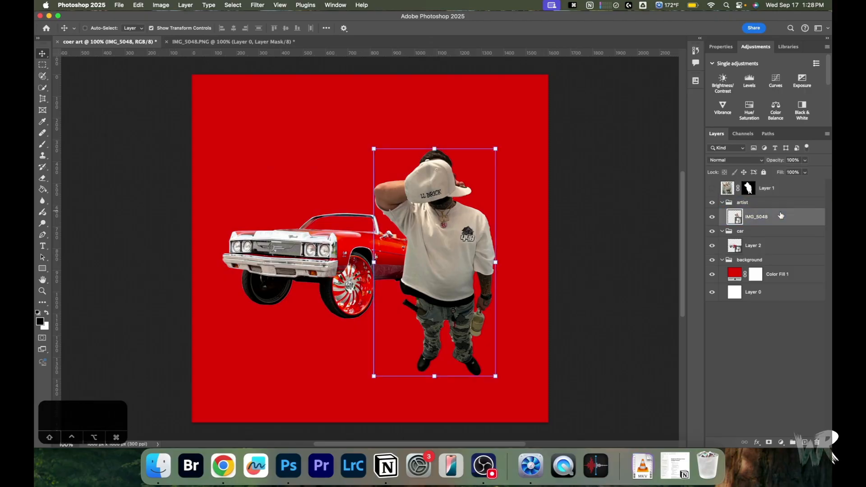
left_click(763, 231)
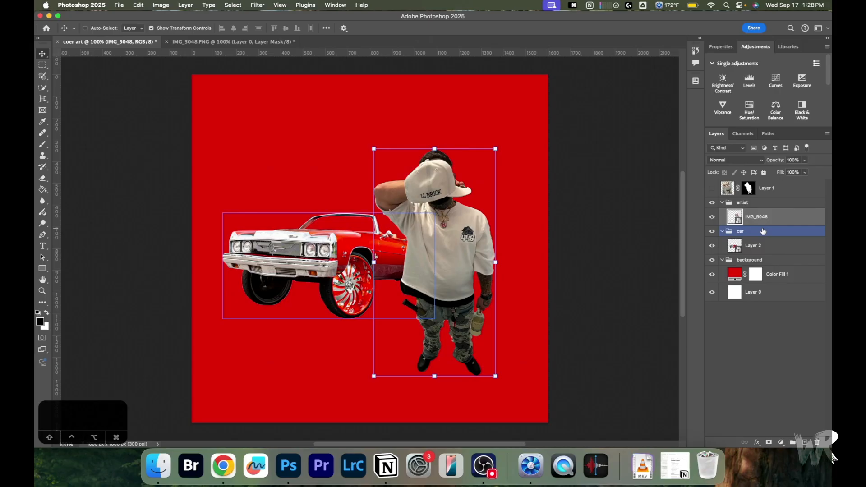
left_click(778, 203)
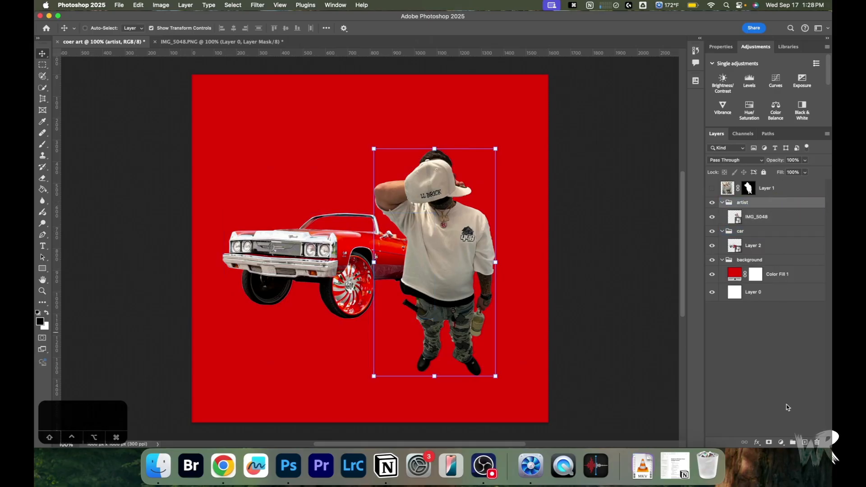
left_click(792, 443)
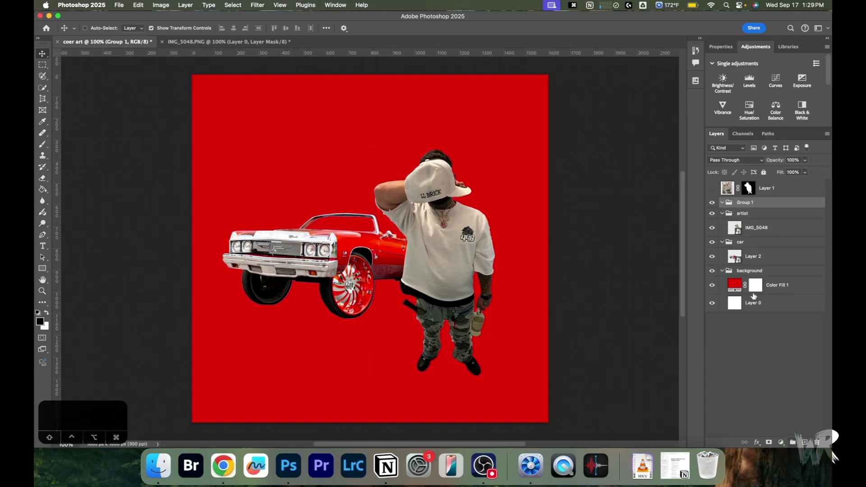
double_click(748, 202)
type("text")
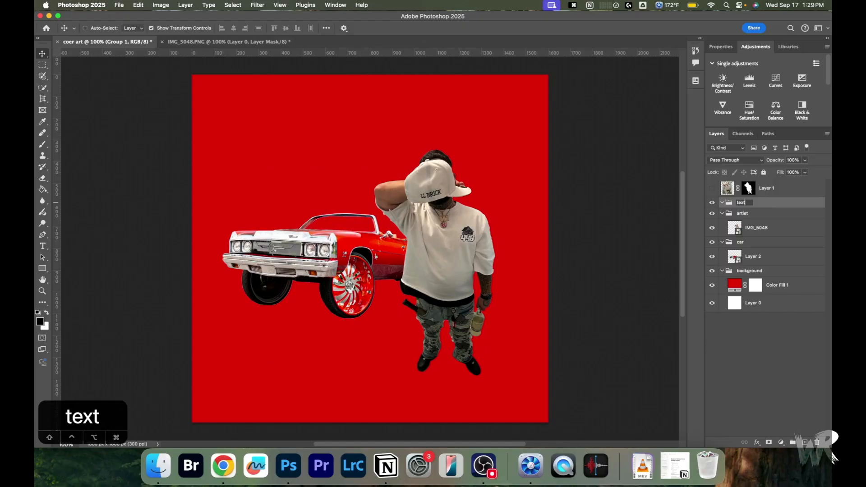
key("Return")
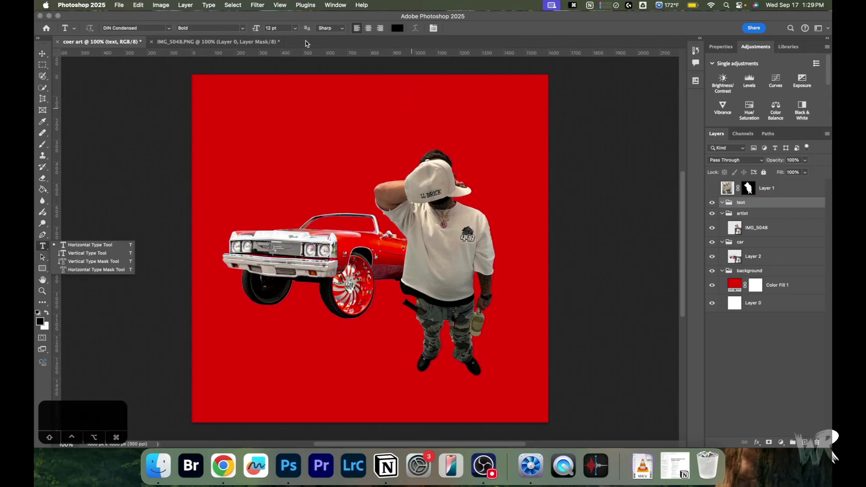
Set the Horizontal Type tool's font to Phosphate Inline and the text color to white
left_click(170, 28)
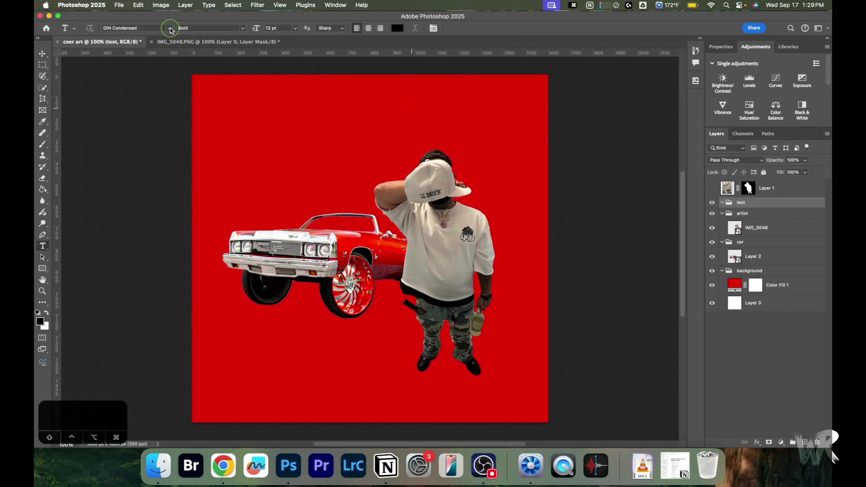
left_click(306, 86)
left_click(47, 314)
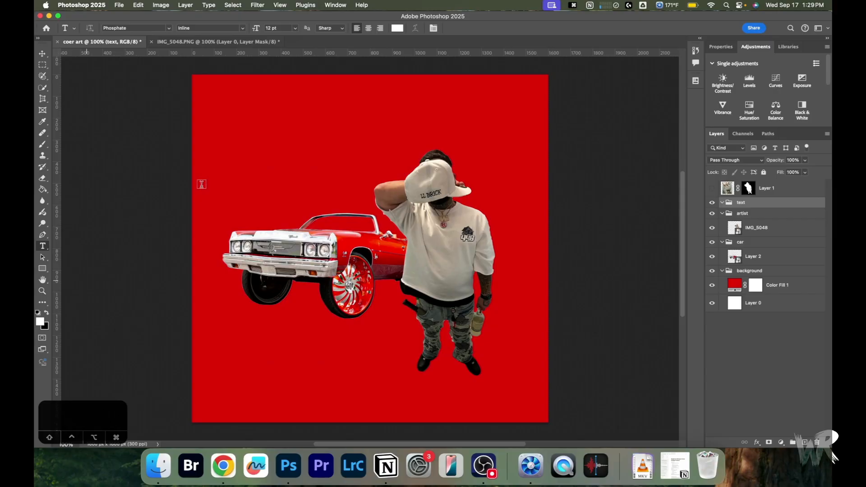
left_click(47, 313)
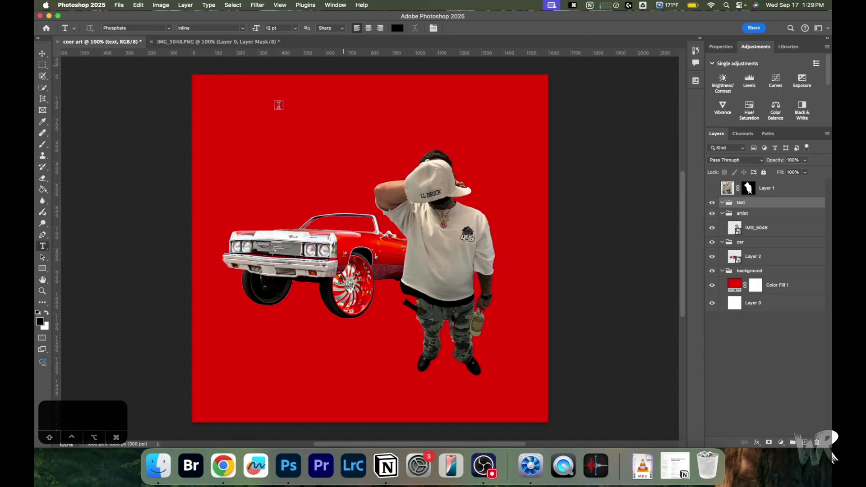
left_click(46, 315)
Try a 14 pt text size and check the detailed character settings
left_click(295, 28)
left_click(280, 84)
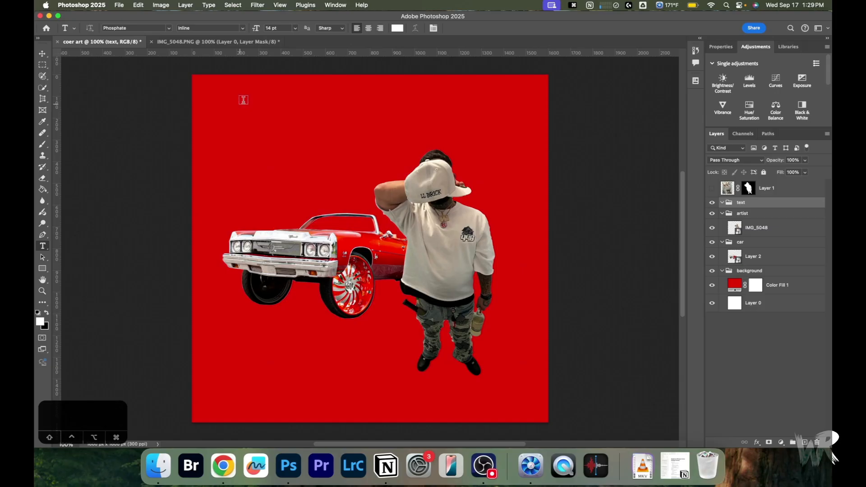
left_click(434, 28)
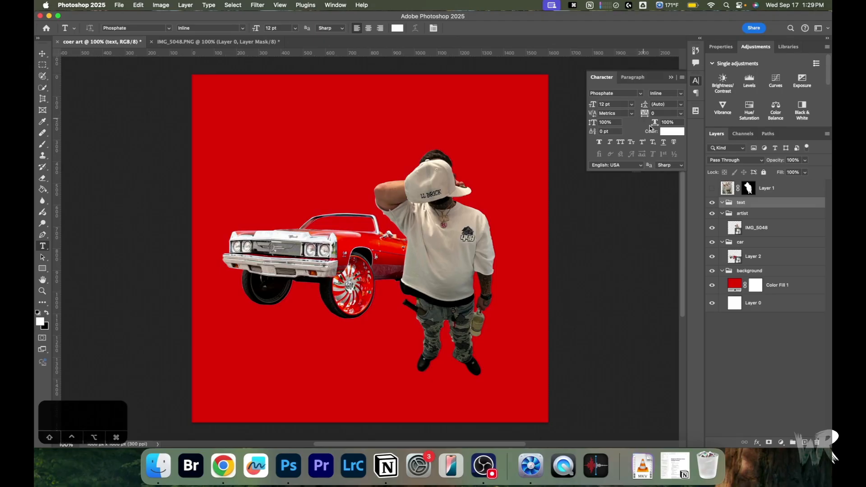
left_click(432, 29)
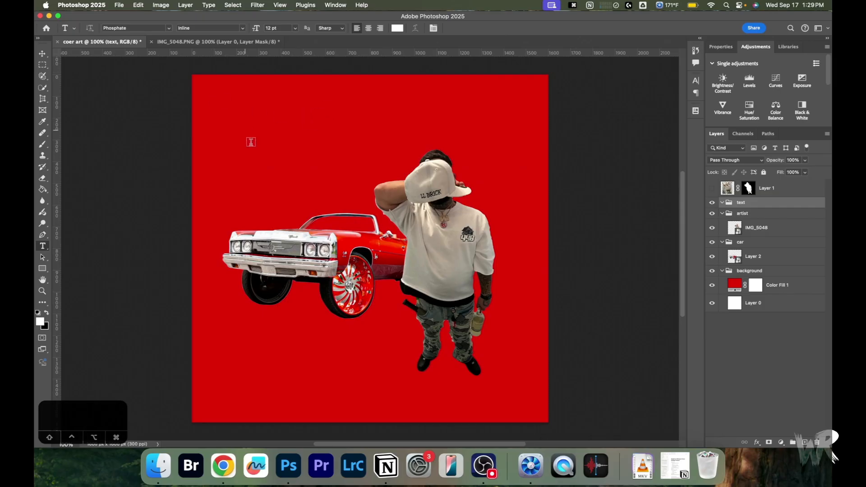
Add the text "artist" near the canvas's upper-left corner, inside the text group
left_click(222, 99)
type("artist")
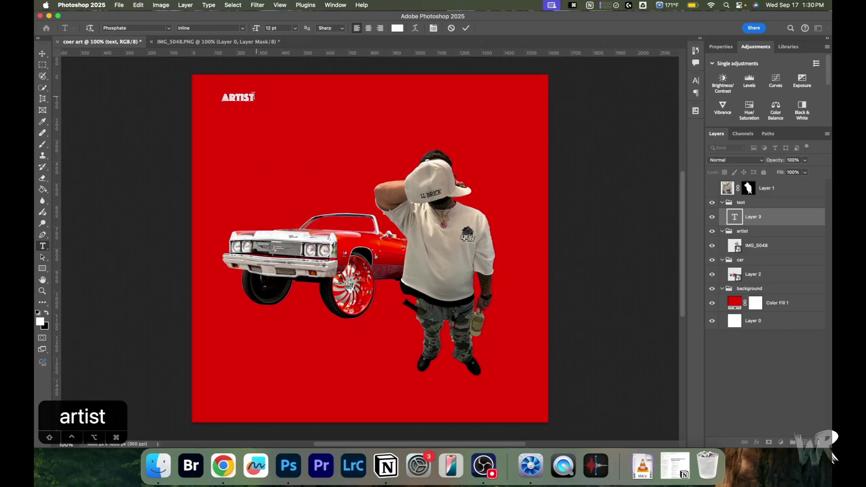
key("Return")
type("fevr")
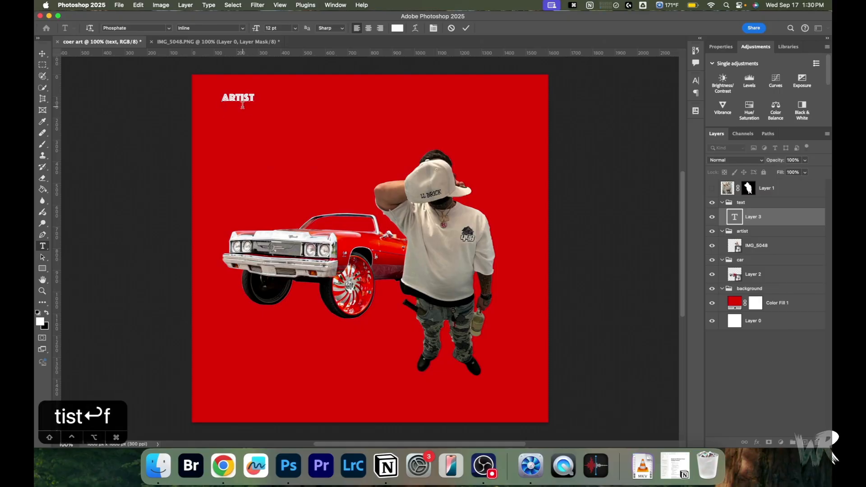
key("BackSpace")
key("BackSpace")
key("BackSpace")
key("BackSpace")
key("BackSpace")
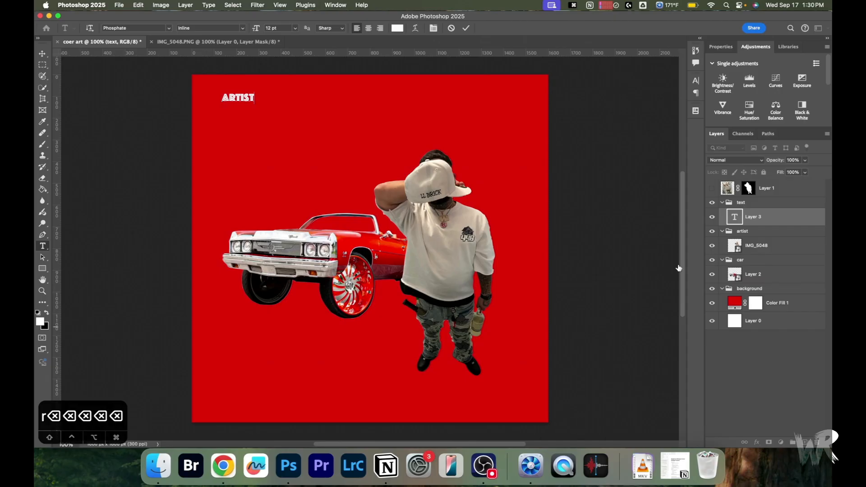
Enlarge the "artist" text to about 495% and rotate it about 10° counterclockwise in the canvas's upper-left area
left_click(558, 249)
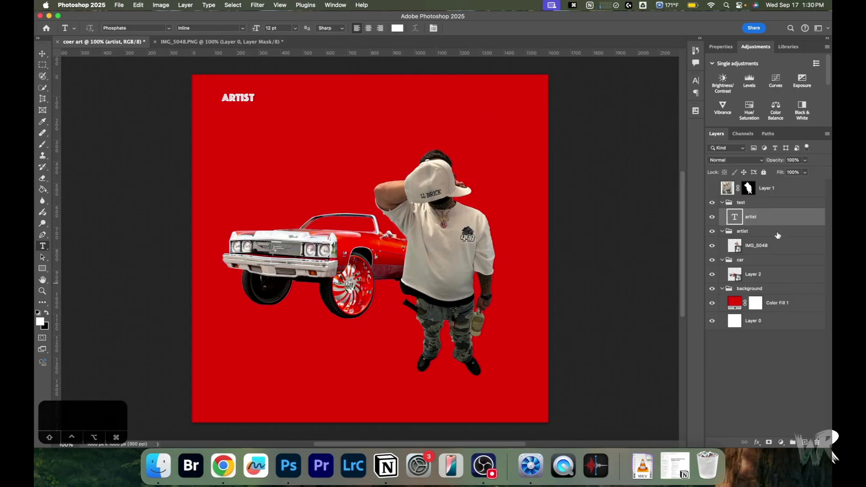
key("super+t")
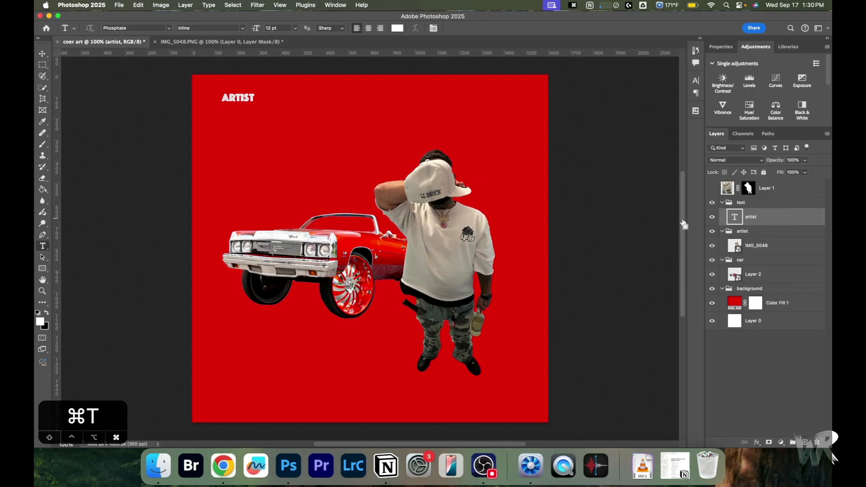
left_click_drag(252, 107, 414, 130)
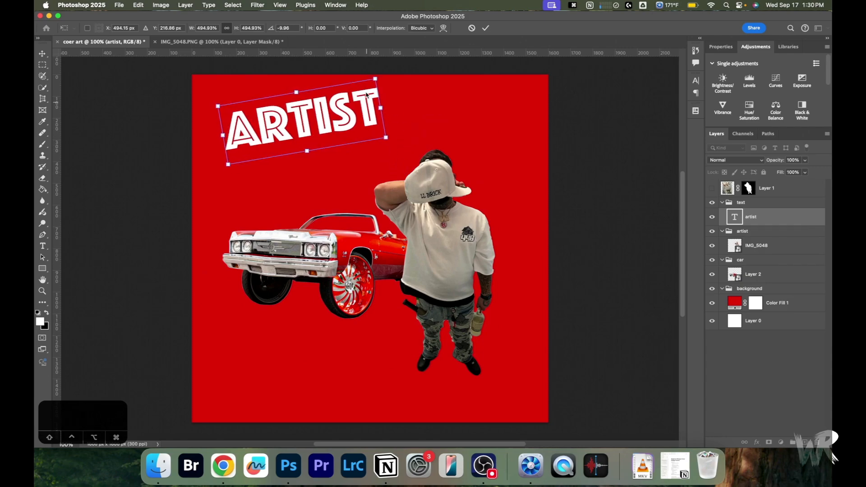
mouse_move(376, 78)
left_mouse_down()
mouse_move(385, 83)
mouse_move(364, 77)
mouse_move(373, 82)
left_mouse_up()
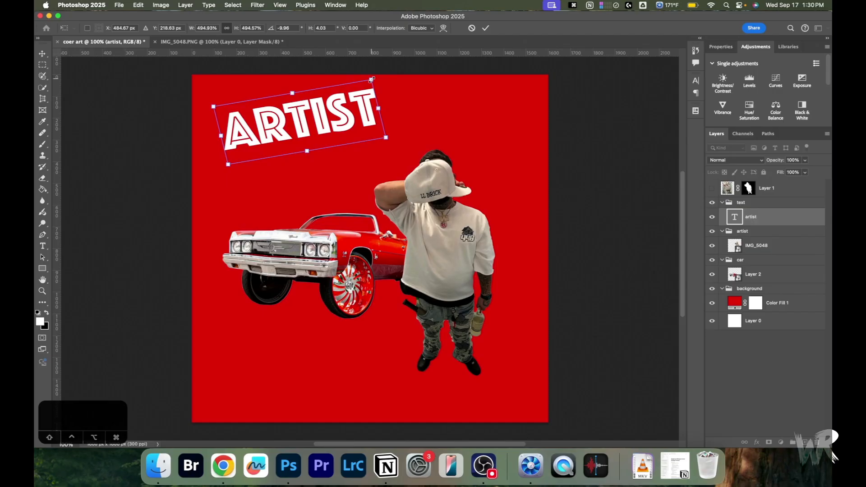
key("super+z")
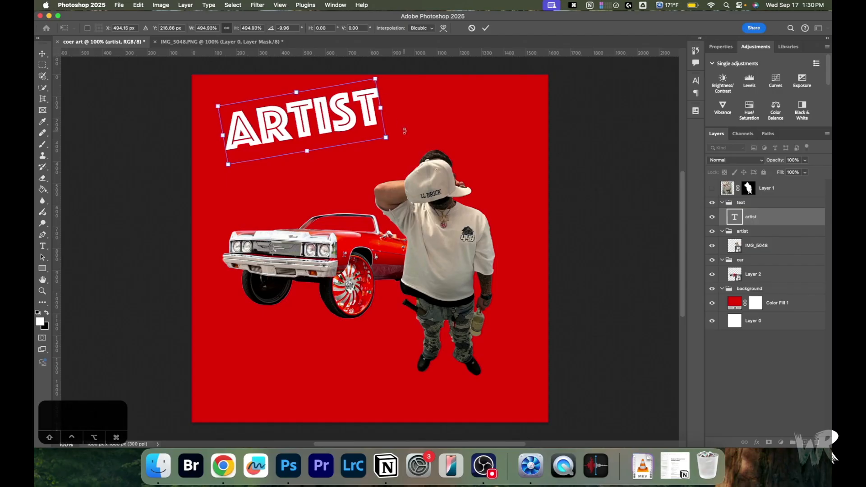
key("Return")
Duplicate the "artist" text layer, scale the copy to about 29%, rotate it about 3° clockwise and place it above the original
double_click(789, 222)
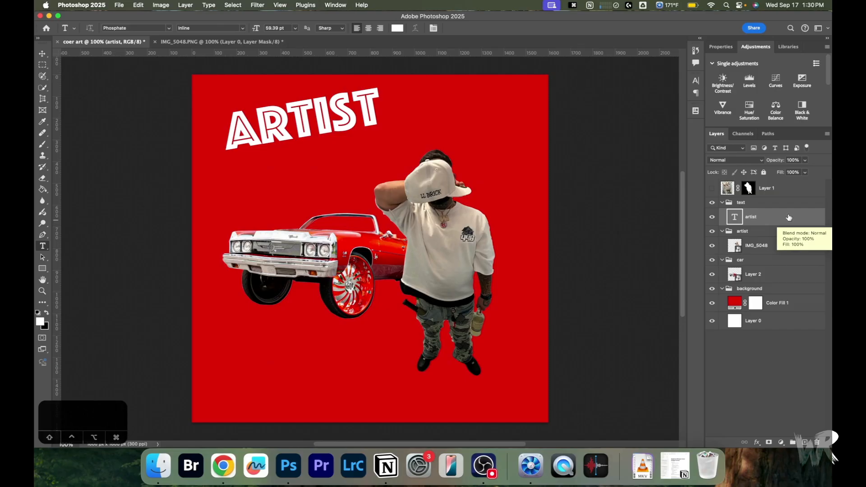
right_click(785, 219)
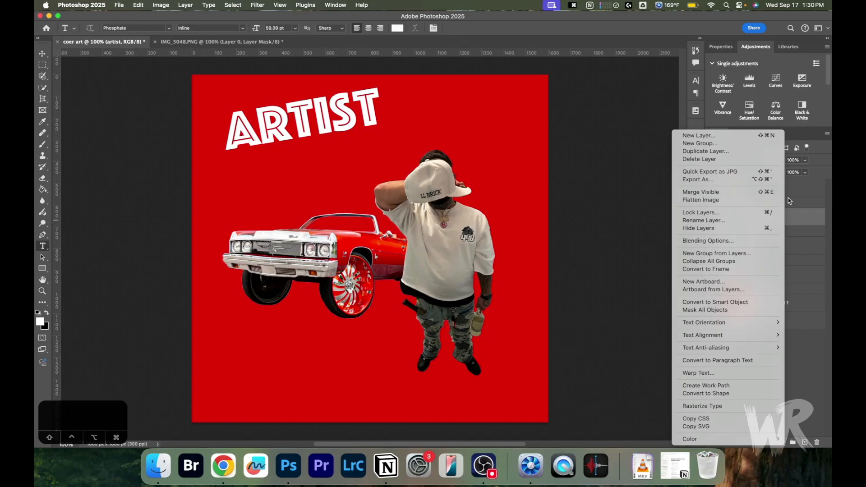
left_click(809, 223)
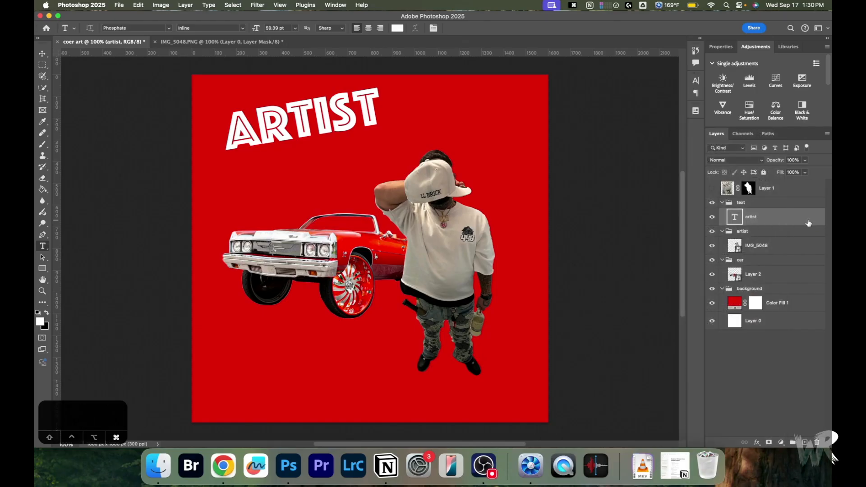
key("super+j")
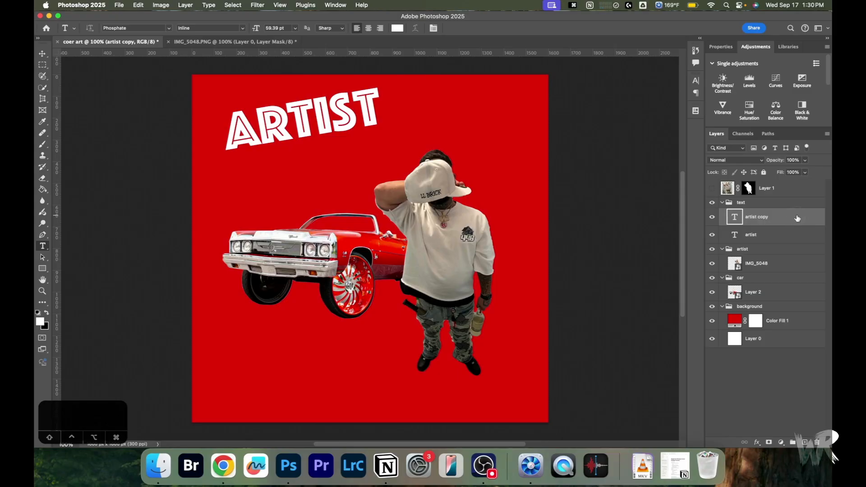
key("super+t")
left_click_drag(341, 93, 436, 139)
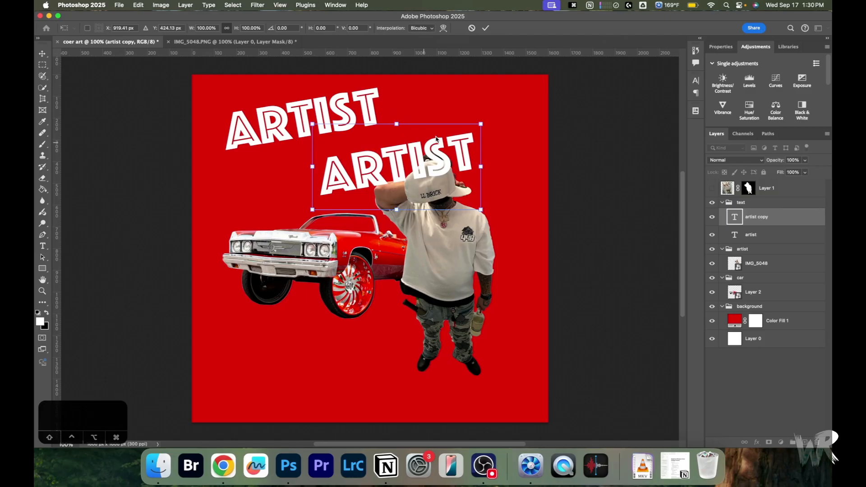
left_click_drag(492, 119, 293, 92)
key("Return")
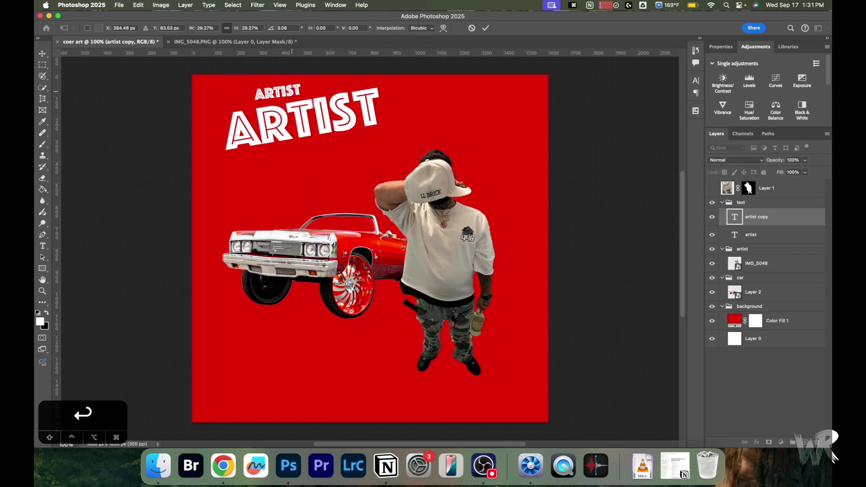
Change the wording of the small copied text above the title to "song"
left_click(42, 246)
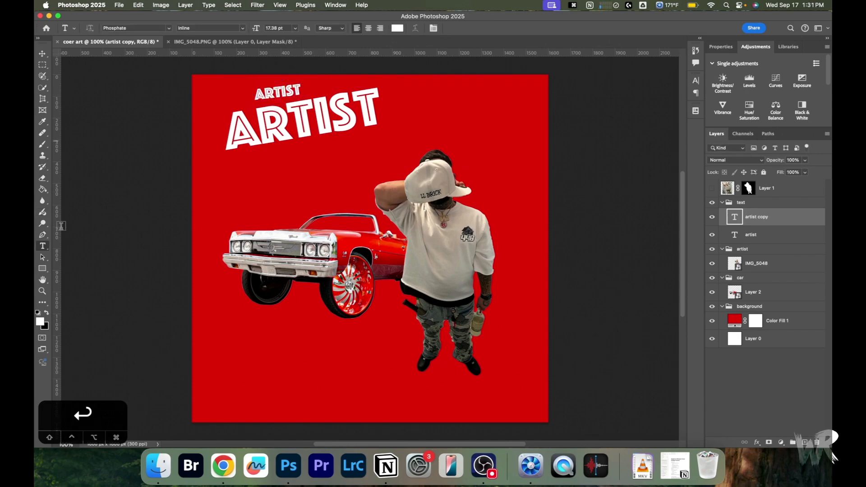
left_click(286, 89)
double_click(286, 89)
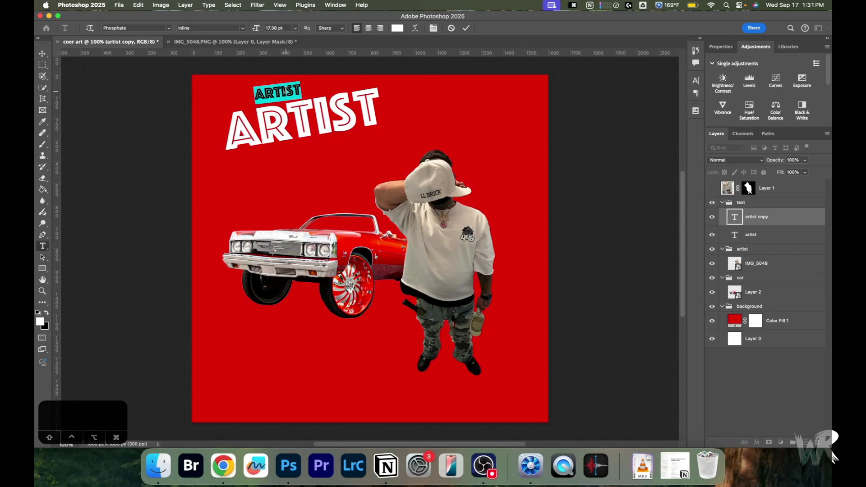
type("artist")
key("BackSpace")
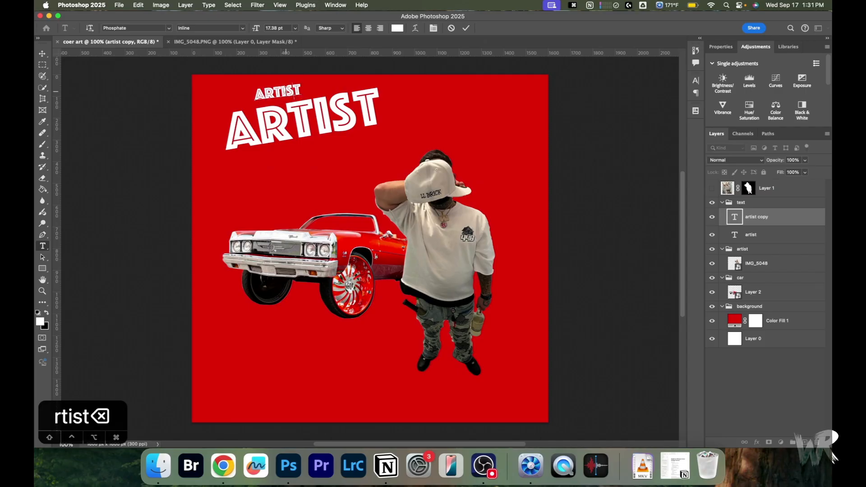
key("BackSpace")
key("BackSpace")
key("BackSpace")
key("BackSpace")
type("song")
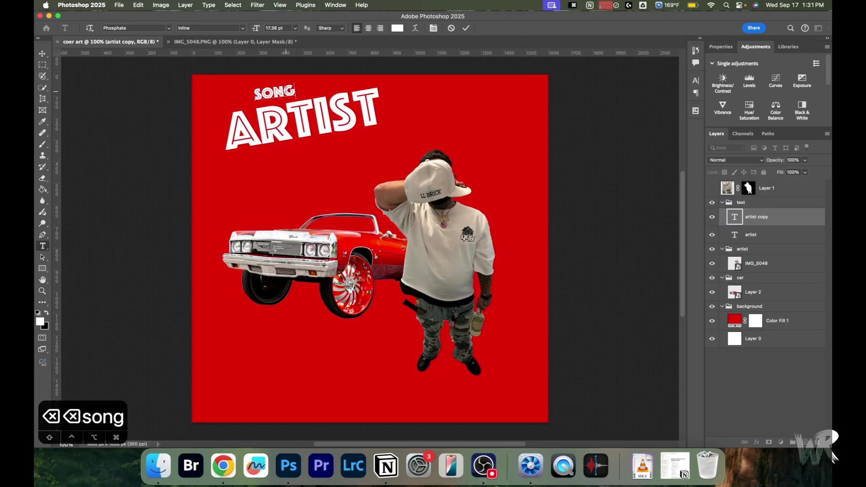
left_click(782, 218)
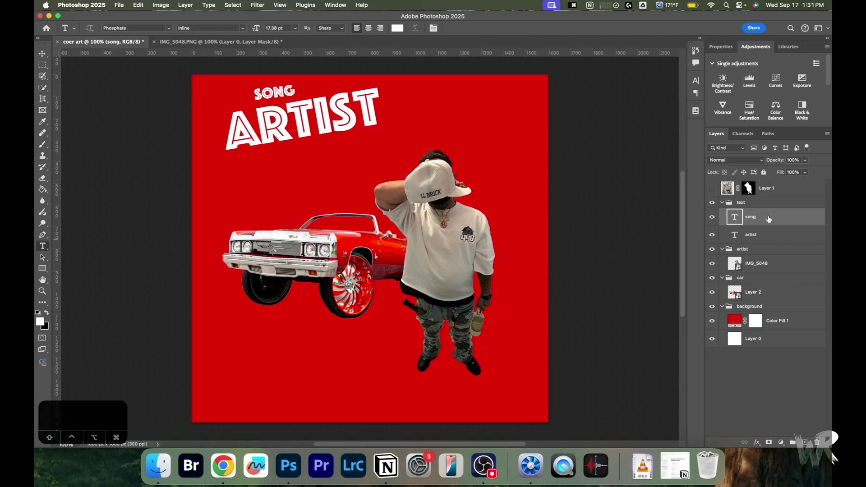
left_click(740, 236)
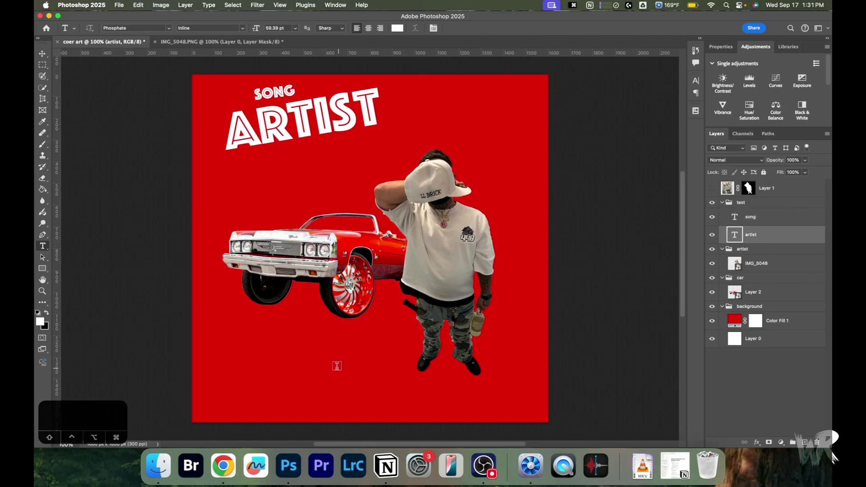
Switch to Chrome and search the OfficialPSDs site for "parental advisory"
left_click(223, 466)
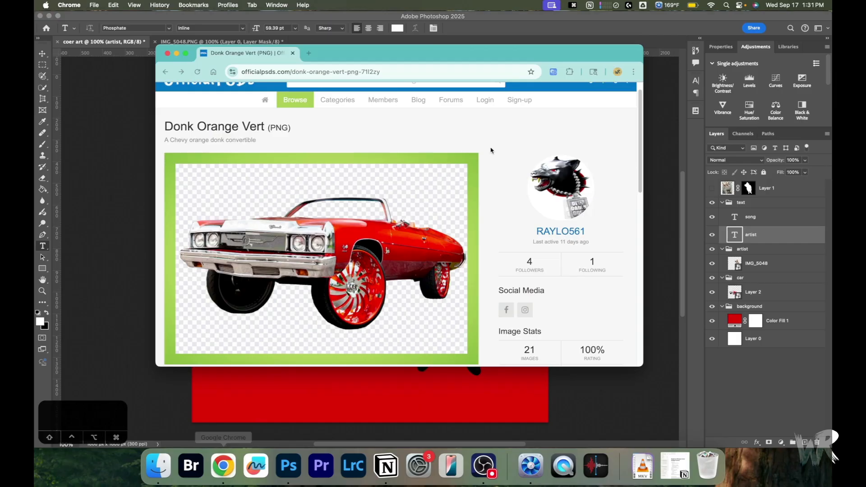
left_click(401, 96)
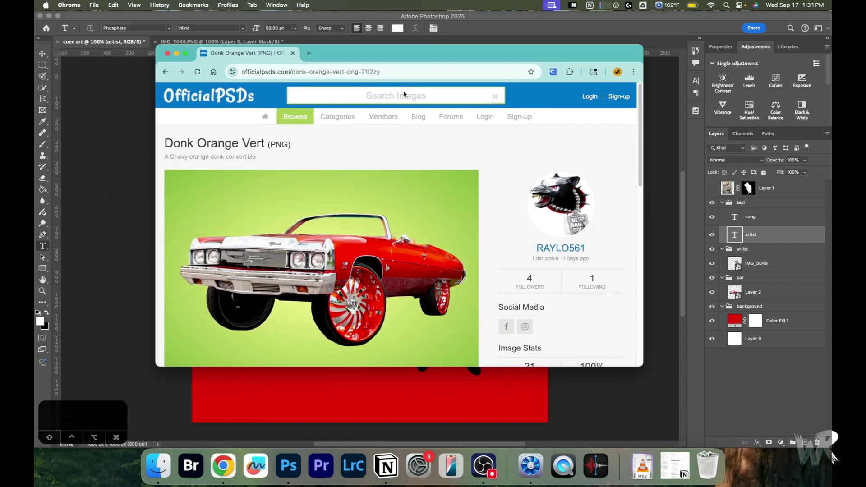
type("parental advis")
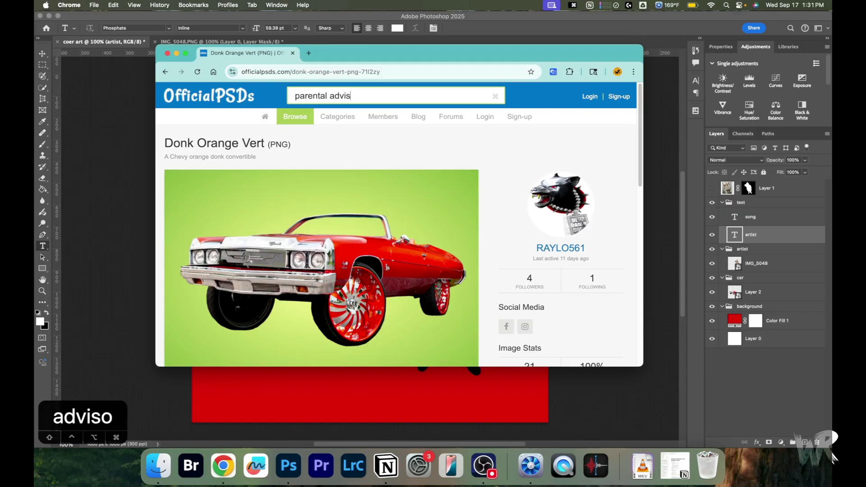
type("ory")
key("Return")
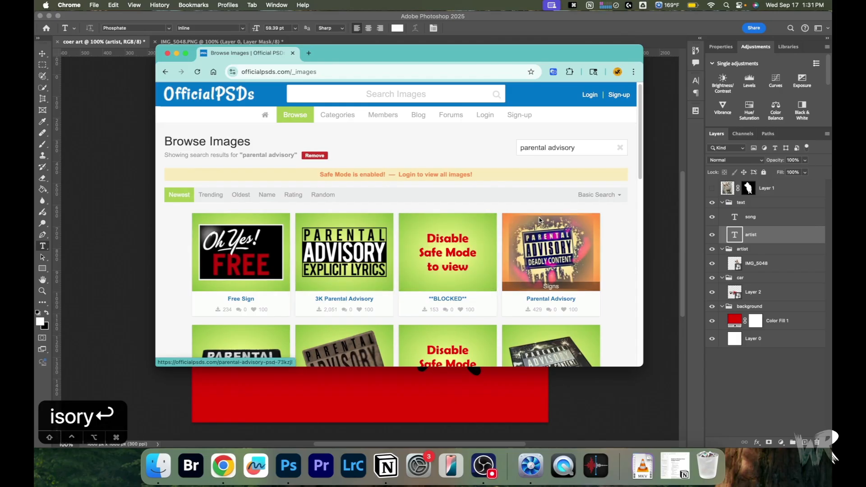
Open the "Parental Advisory Logo 1 Redux DesignsTM" result and bring its image into the Photoshop cover art document
scroll(481, 248, "down", 3)
scroll(481, 248, "down", 3)
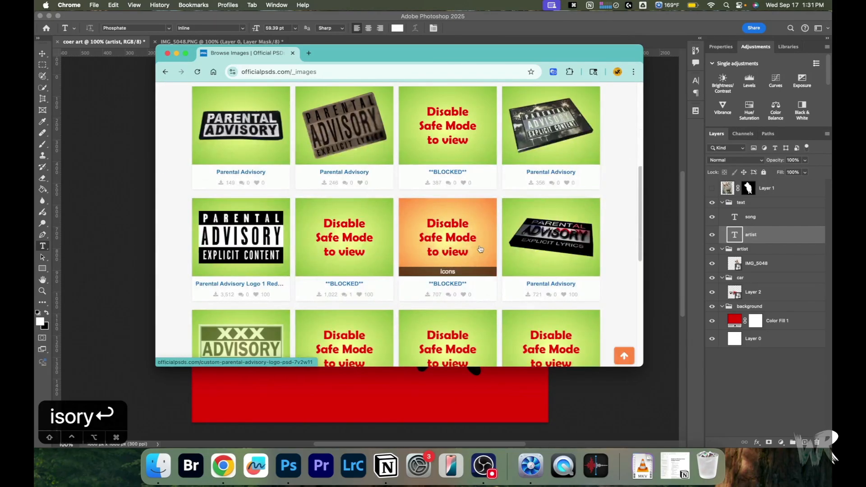
scroll(459, 257, "down", 2)
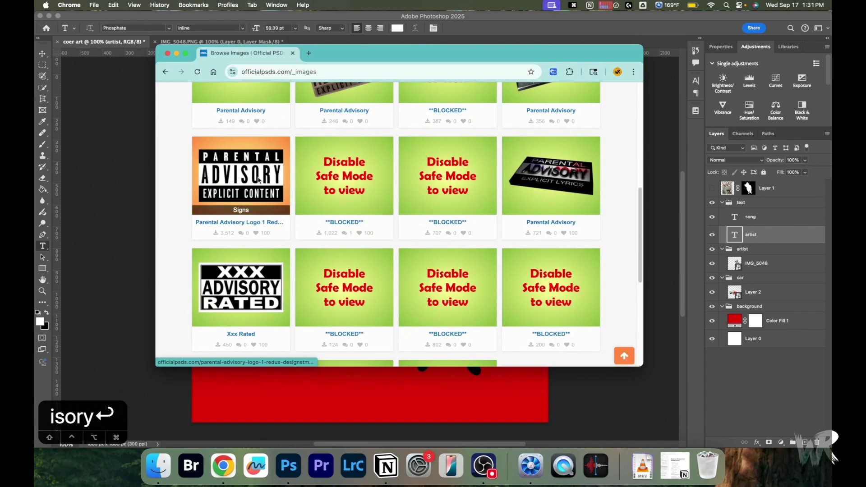
left_click(271, 189)
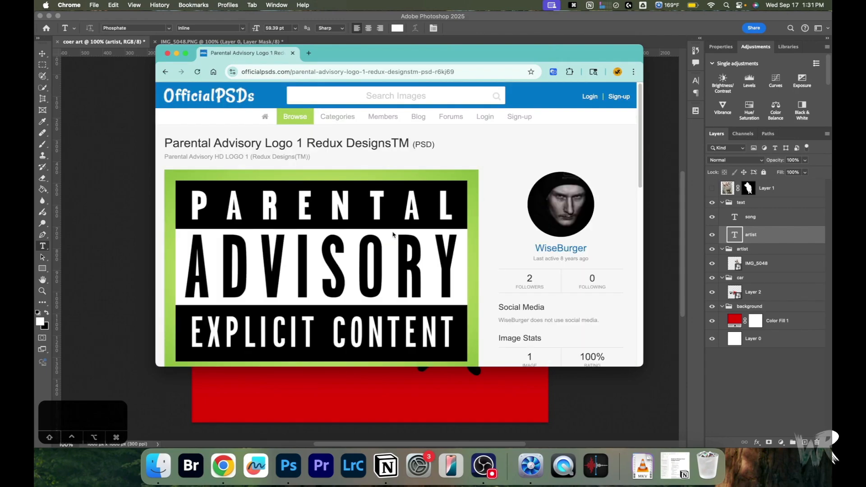
left_click_drag(326, 244, 334, 411)
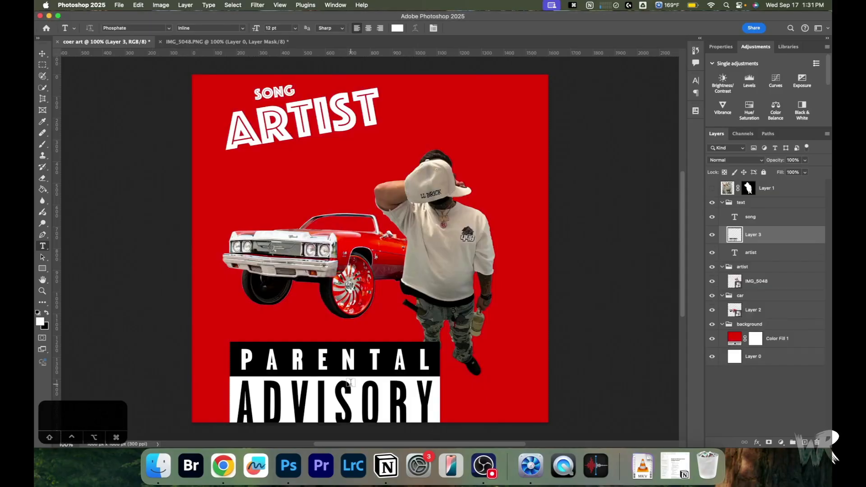
Scale the Parental Advisory logo down to about 14%, placing it near the man's feet
key("super+t")
left_click_drag(373, 374, 367, 284)
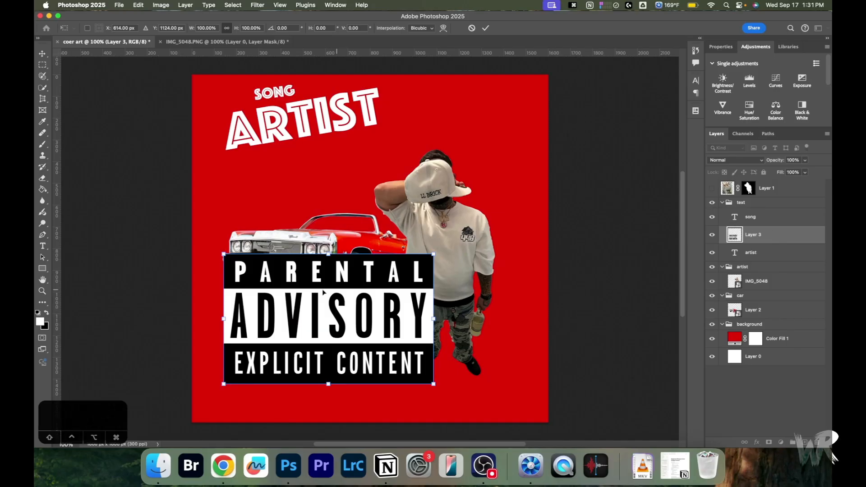
left_click_drag(221, 250, 421, 350)
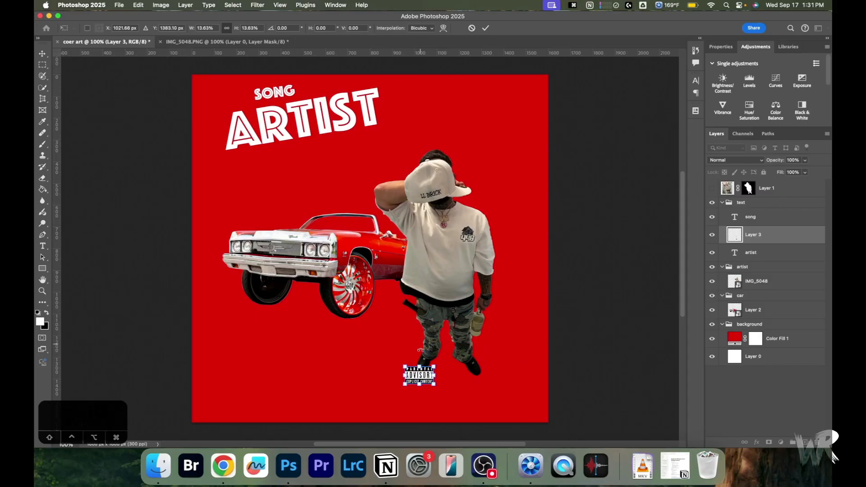
key("Return")
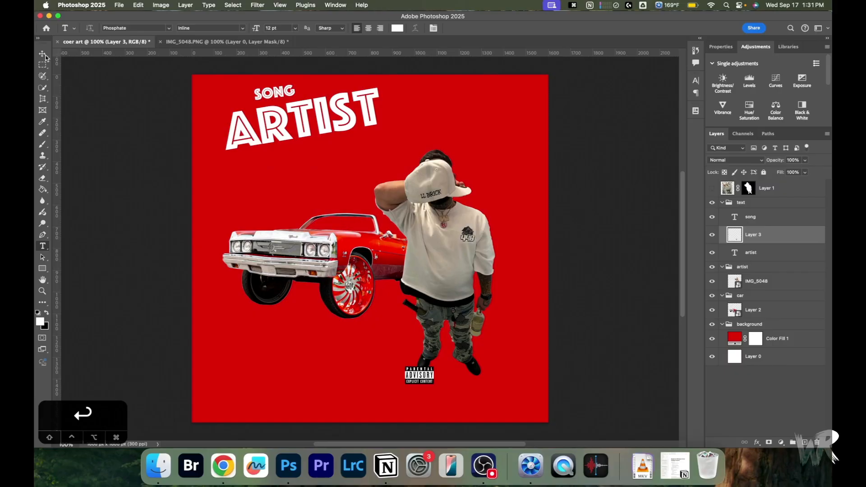
Move the Parental Advisory logo to the canvas's lower-right corner and enlarge it to about 149%
left_click(44, 55)
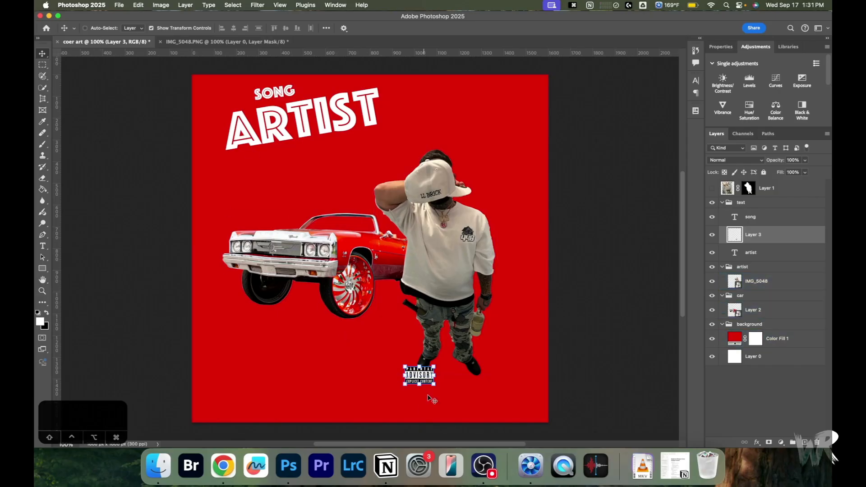
left_click_drag(424, 376, 497, 387)
left_click(810, 244)
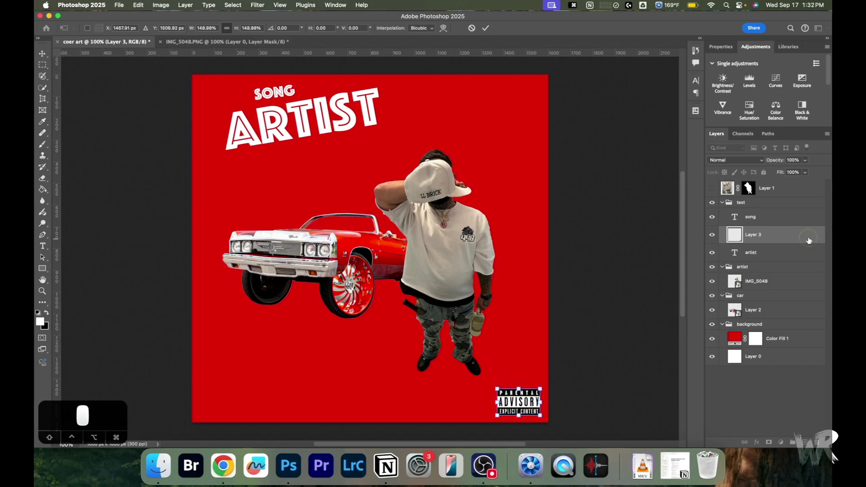
left_click(757, 246)
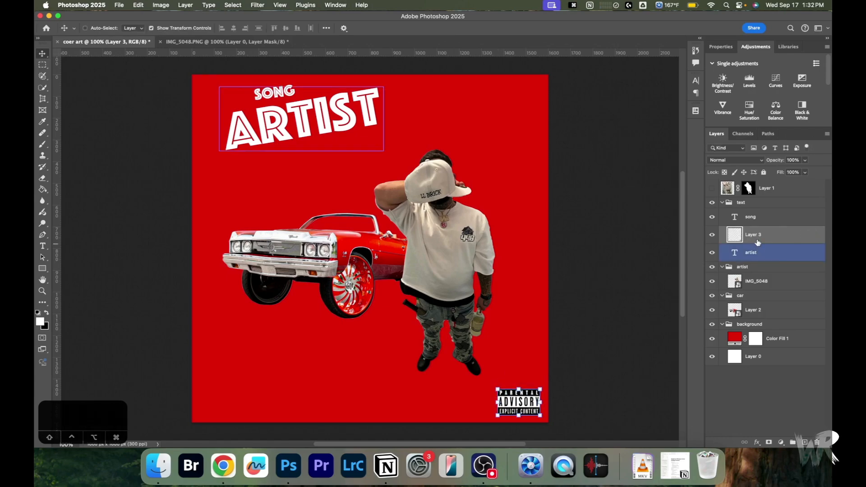
left_click(758, 241)
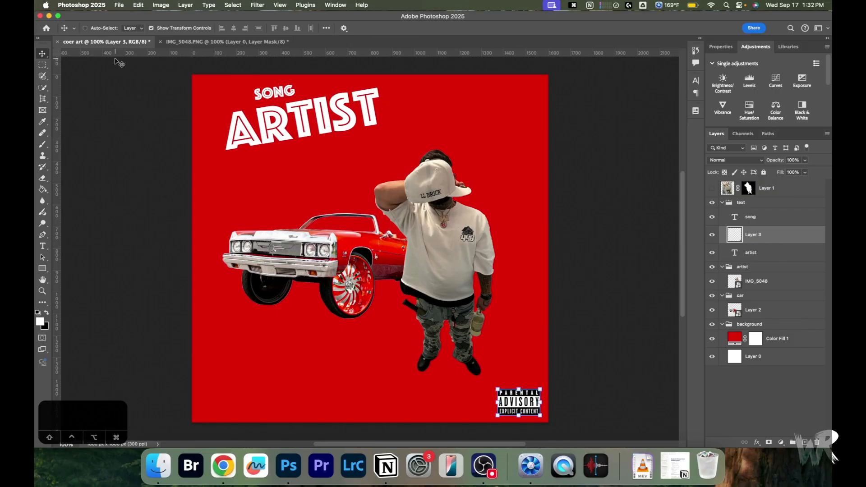
Save the cover art as a Photoshop document named "mixtape cover.psd"
left_click(119, 5)
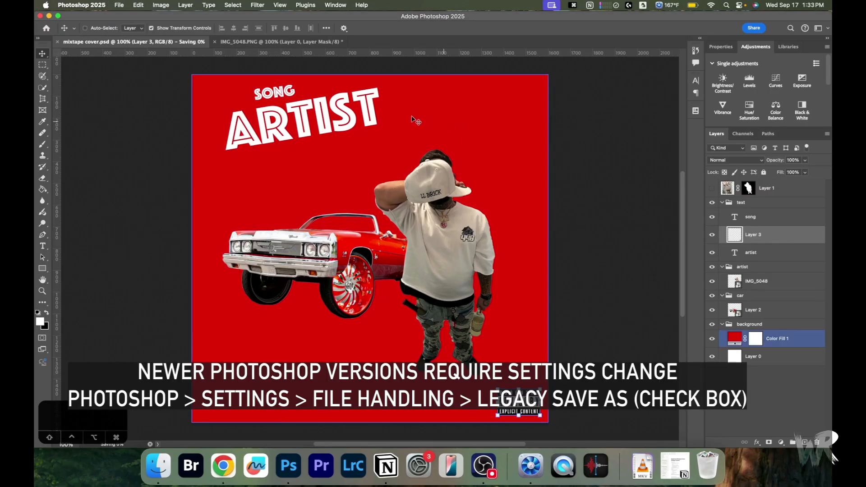
left_click(469, 237, "super")
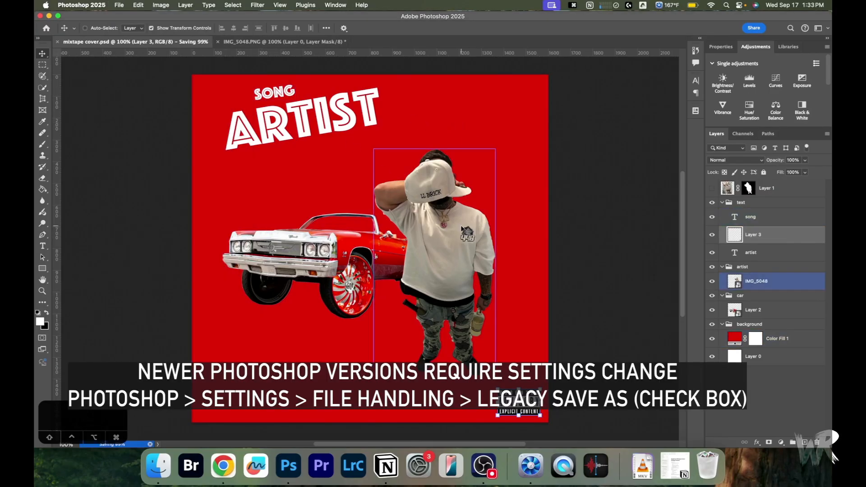
left_click(203, 96, "super")
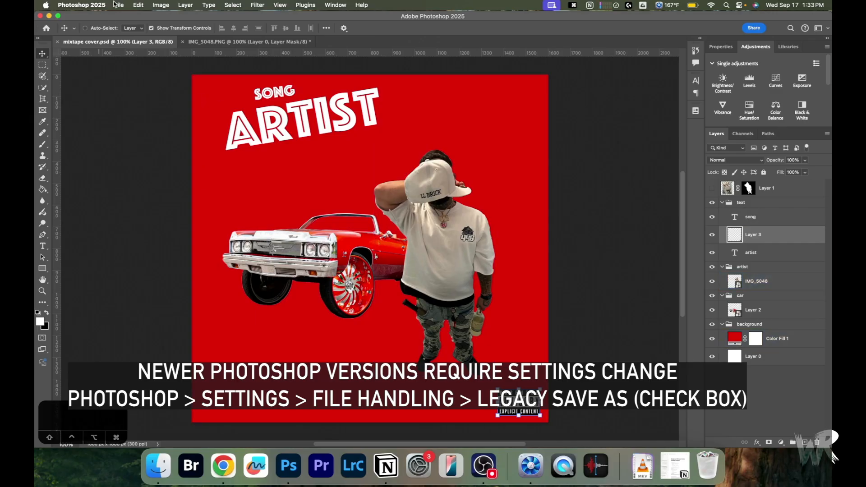
Review the file saving options in the File Handling preferences, making sure the legacy "Save As" option is enabled
left_click(81, 5)
mouse_move(104, 42)
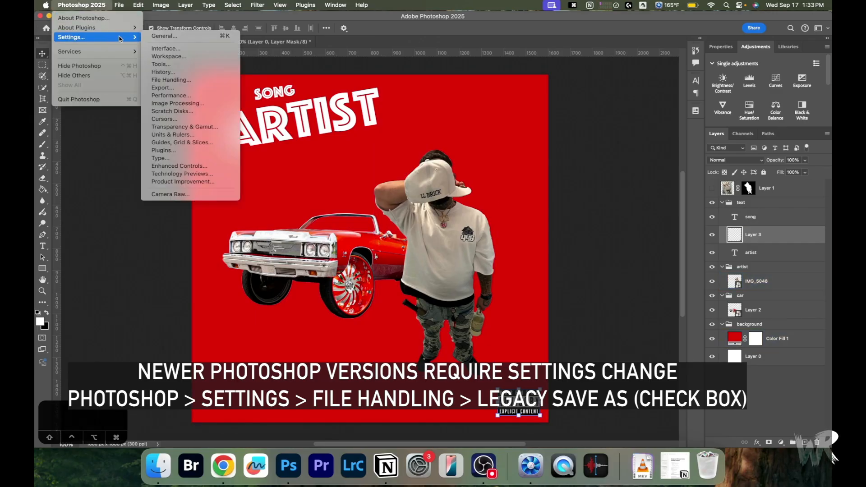
left_click(183, 82)
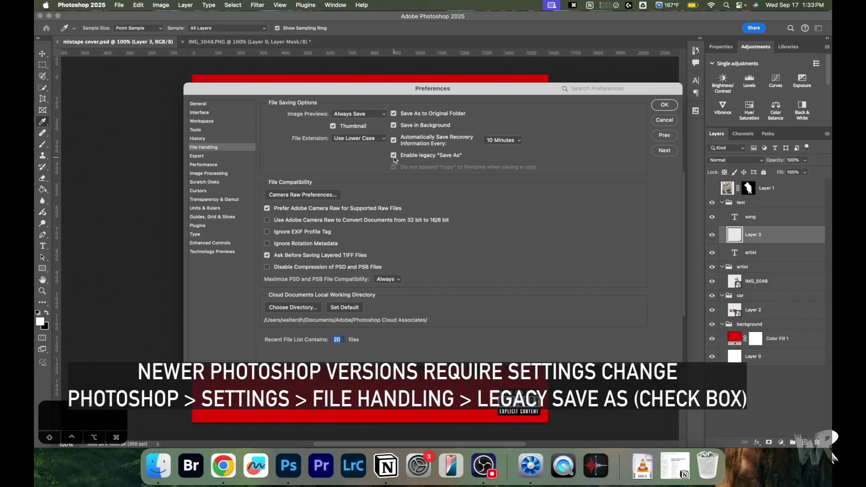
key("Return")
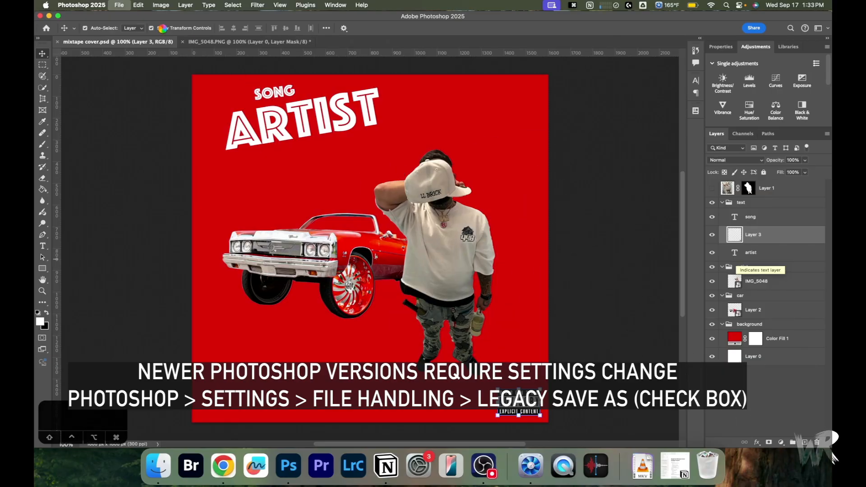
Save a JPEG copy of the cover art as "mixtape cover.jpg" at quality 12 (Maximum) with the Baseline ("Standard") format option
key("super+shift+s")
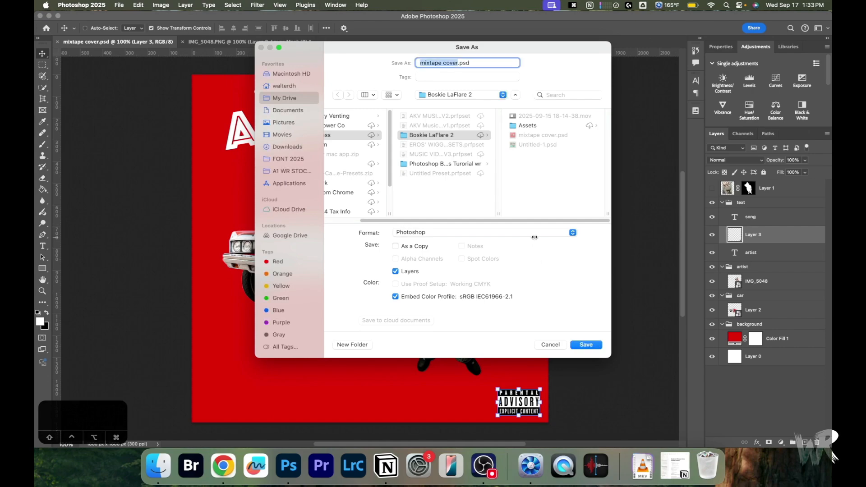
left_click(535, 235)
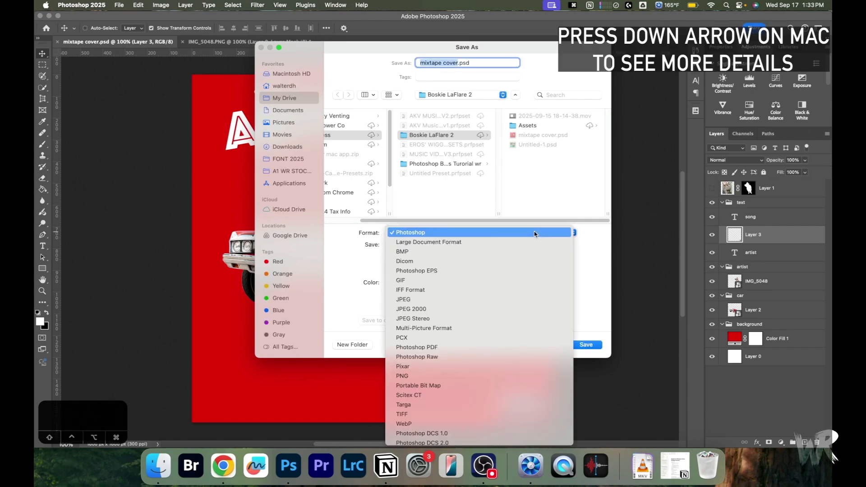
left_click(440, 299)
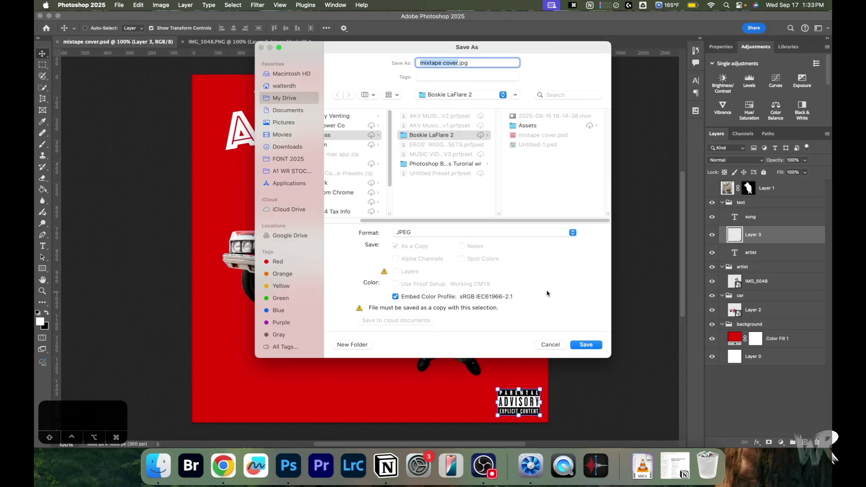
left_click(586, 345)
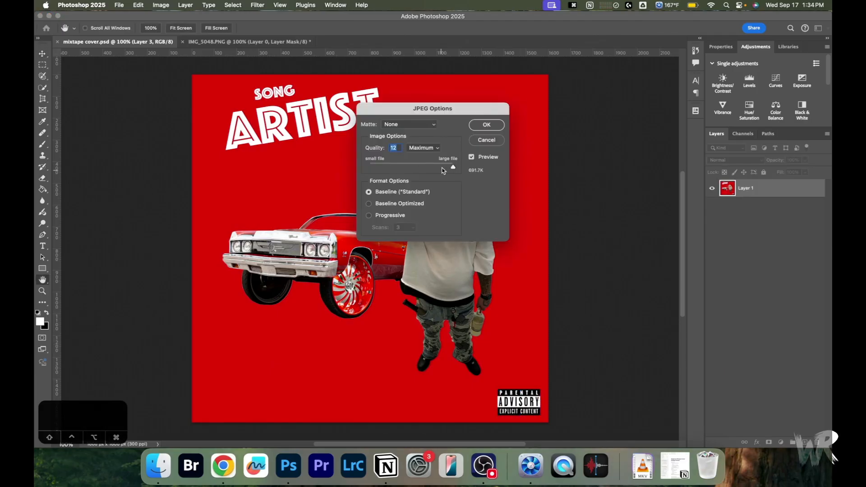
left_click(478, 129)
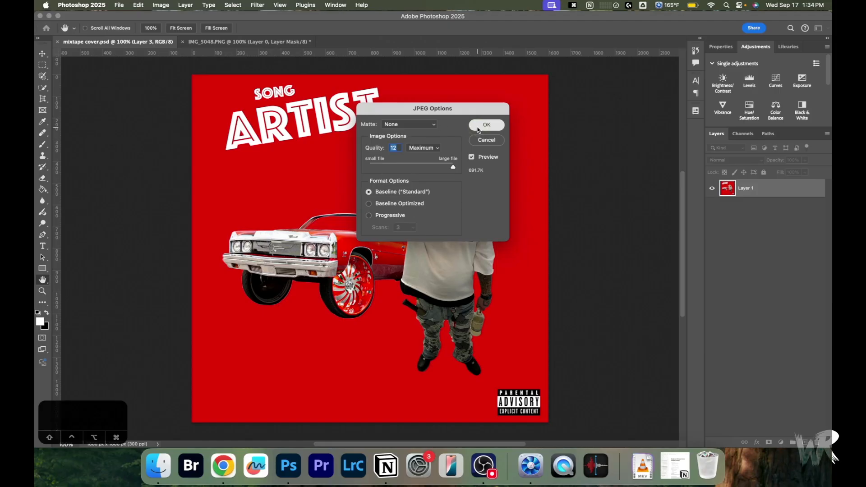